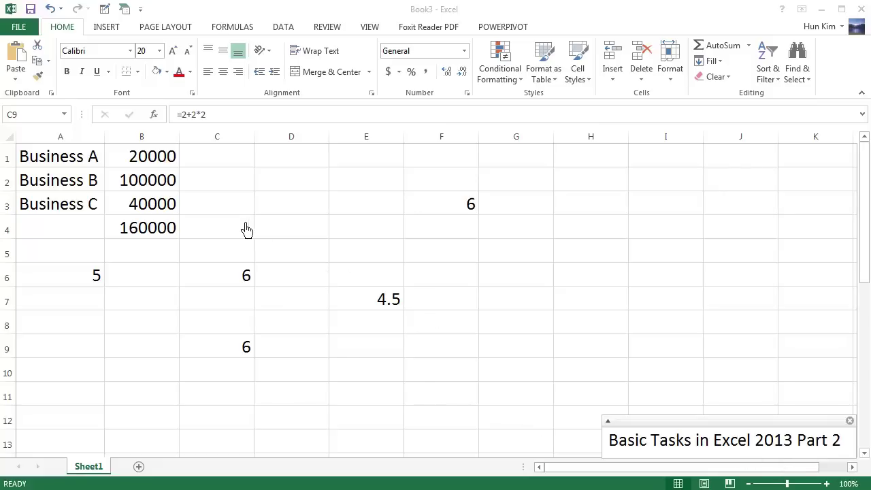
Step: Clear the scratch calculations from C1:F11 and select the leftover result in column A
{"action": "left_click_drag", "start_coordinate": [230, 163], "coordinate": [468, 395]}
{"action": "key", "text": "Delete"}
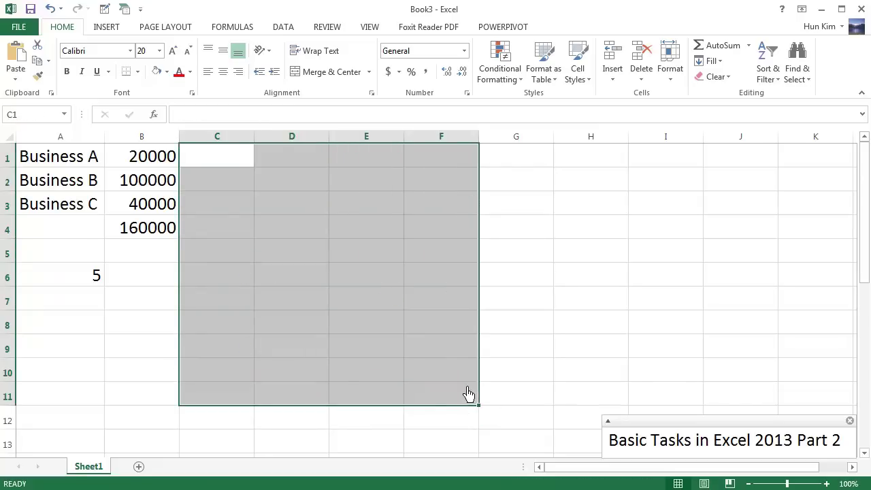
{"action": "left_click_drag", "start_coordinate": [84, 288], "coordinate": [140, 338]}
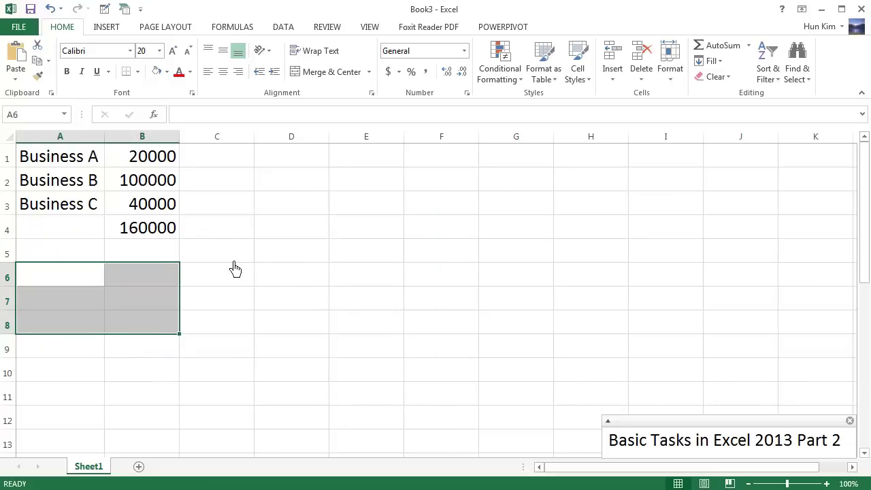
Step: Delete the B4 total, then undo to restore the =SUM(B1:B3) total of 160000
{"action": "left_click", "coordinate": [152, 233]}
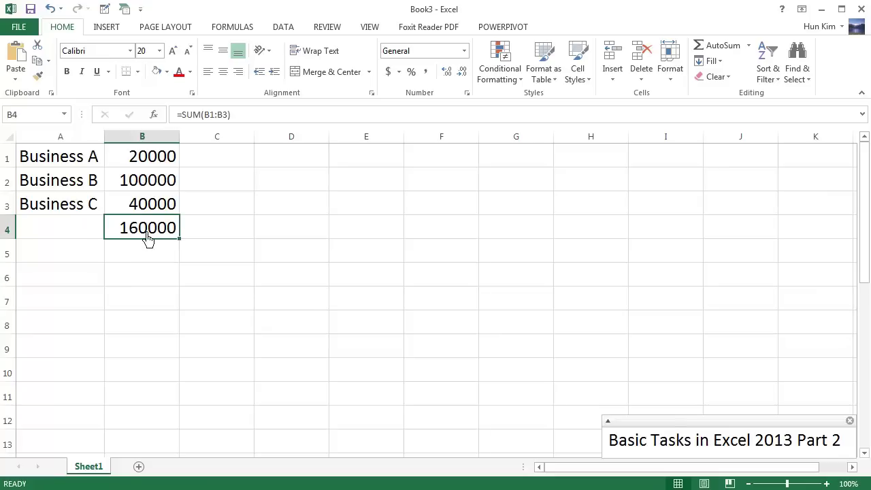
{"action": "key", "text": "Delete"}
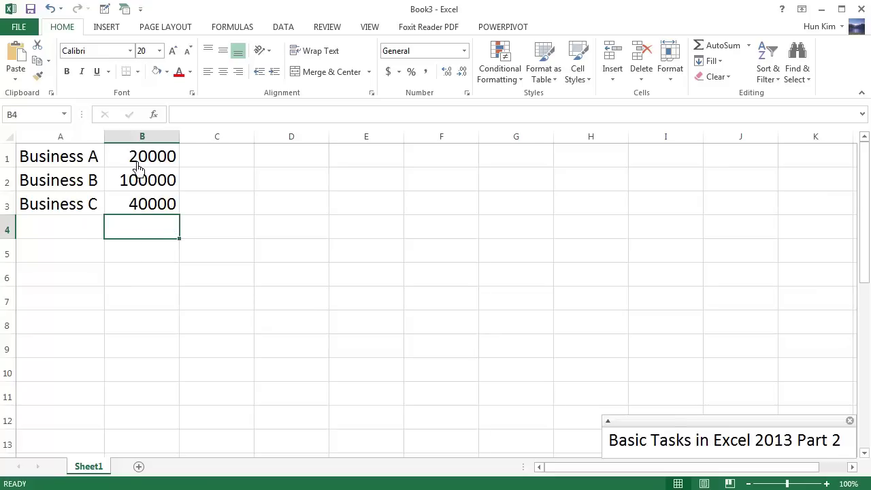
{"action": "key", "text": "ctrl+z"}
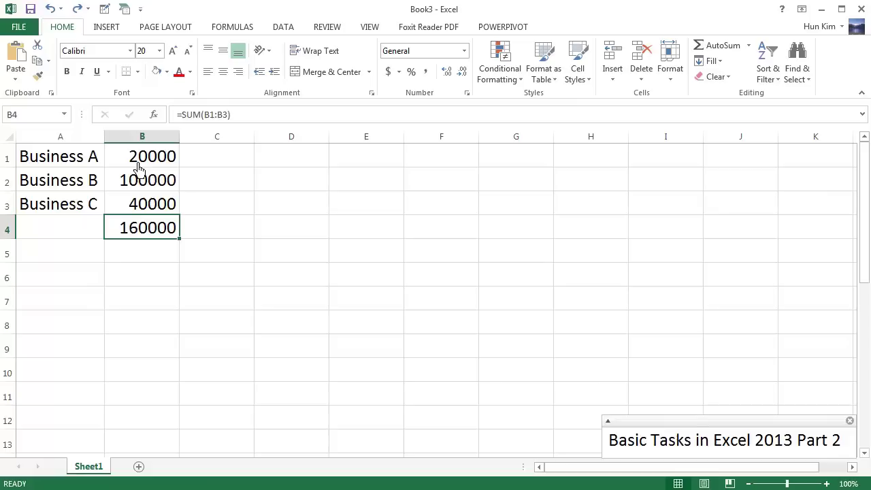
Step: Format the Business A–C amounts and their total in B1:B4 as Accounting
{"action": "left_click_drag", "start_coordinate": [129, 168], "coordinate": [151, 232]}
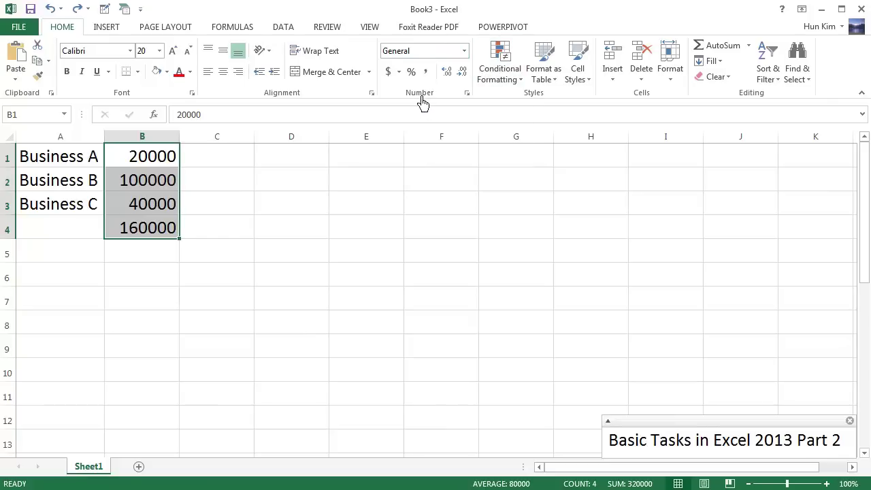
{"action": "left_click", "coordinate": [474, 60]}
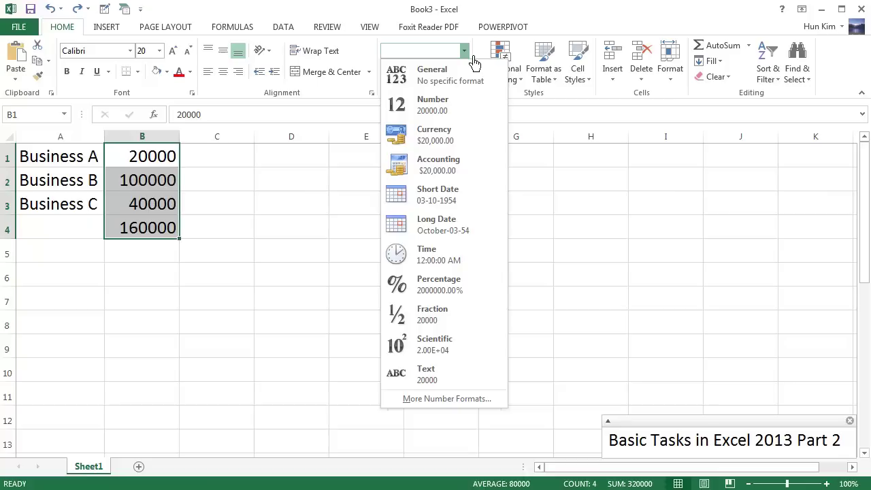
{"action": "key", "text": "Escape"}
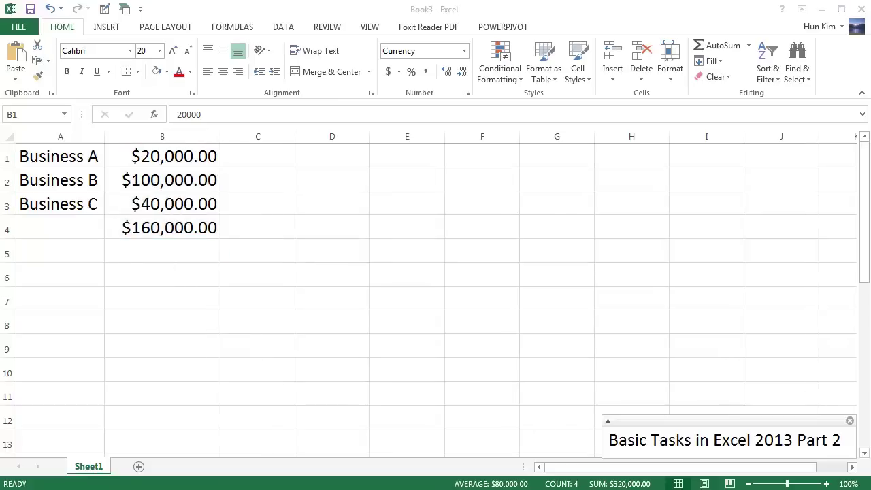
{"action": "left_click", "coordinate": [136, 173]}
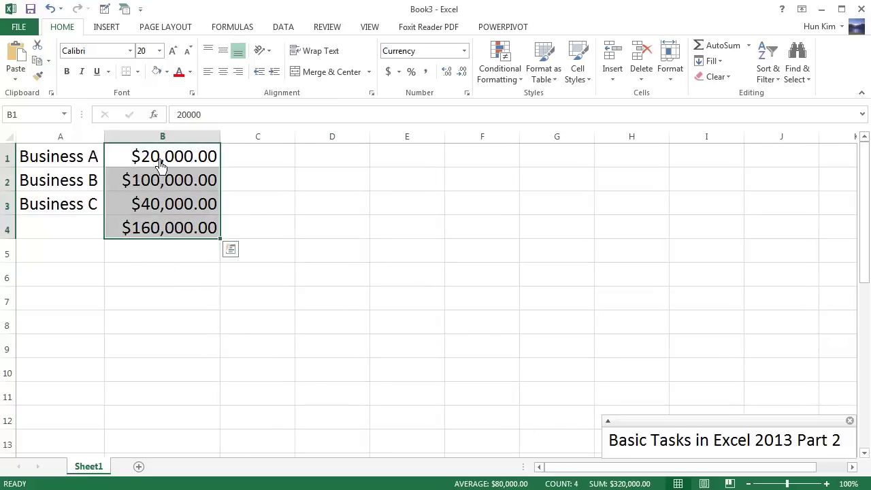
{"action": "left_click", "coordinate": [464, 51]}
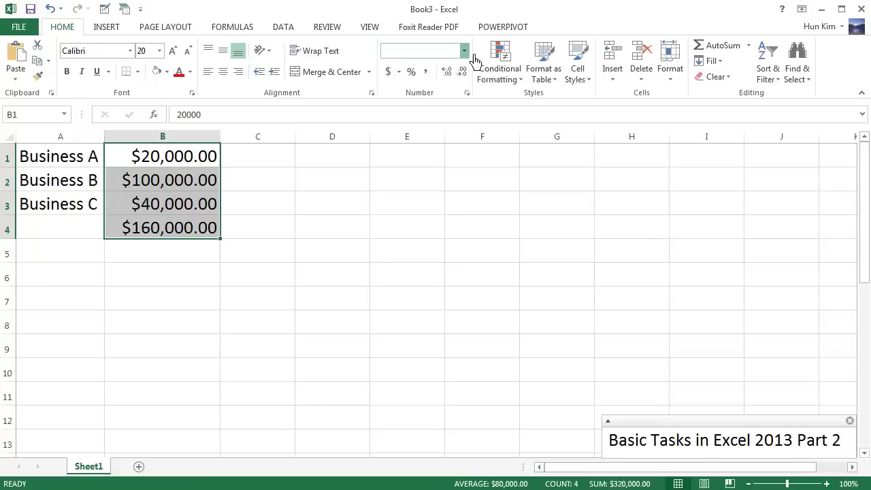
{"action": "left_click", "coordinate": [451, 168]}
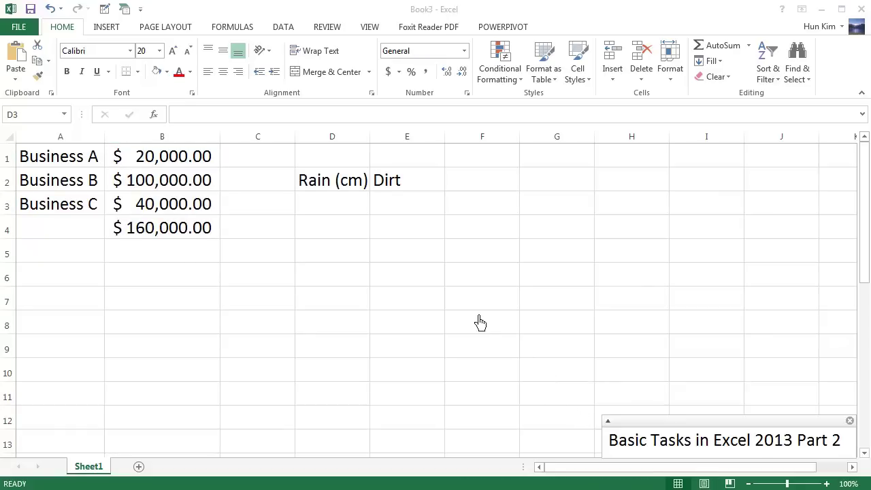
Step: Enter rainfall values 4 and 6 in D3:D4, drop the extra 8 in D5, and select the pair
{"action": "left_click", "coordinate": [324, 196]}
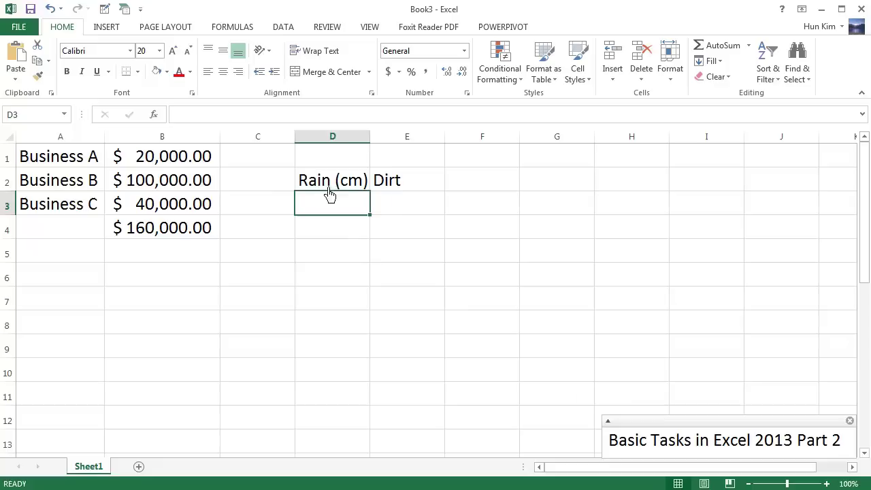
{"action": "left_click", "coordinate": [321, 188]}
{"action": "left_click", "coordinate": [398, 190]}
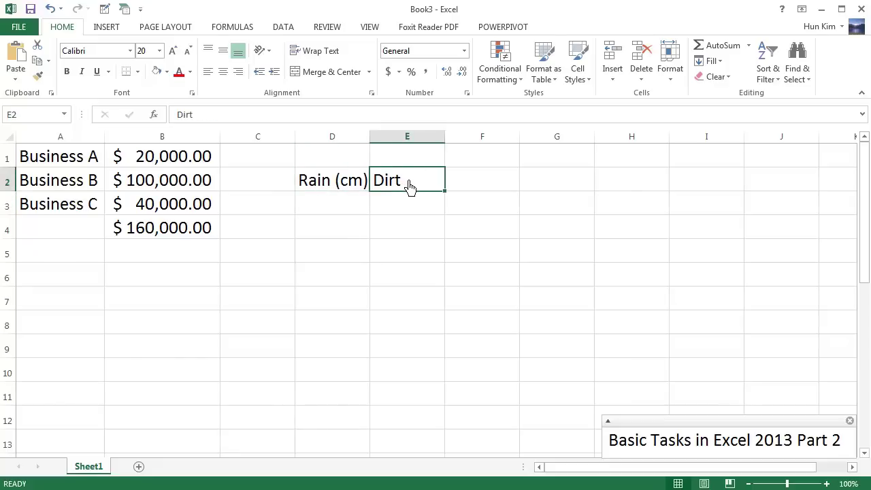
{"action": "left_click", "coordinate": [337, 210]}
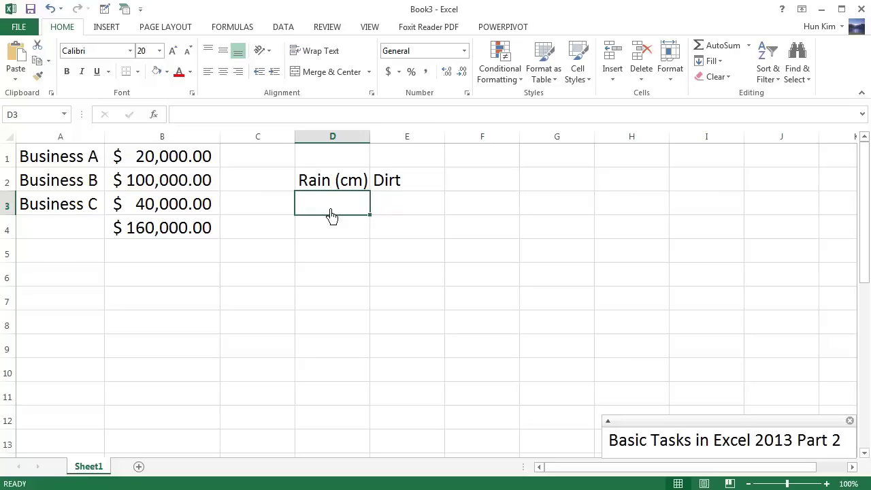
{"action": "type", "text": "4"}
{"action": "key", "text": "Return"}
{"action": "type", "text": "6"}
{"action": "key", "text": "Return"}
{"action": "type", "text": "8"}
{"action": "key", "text": "Return"}
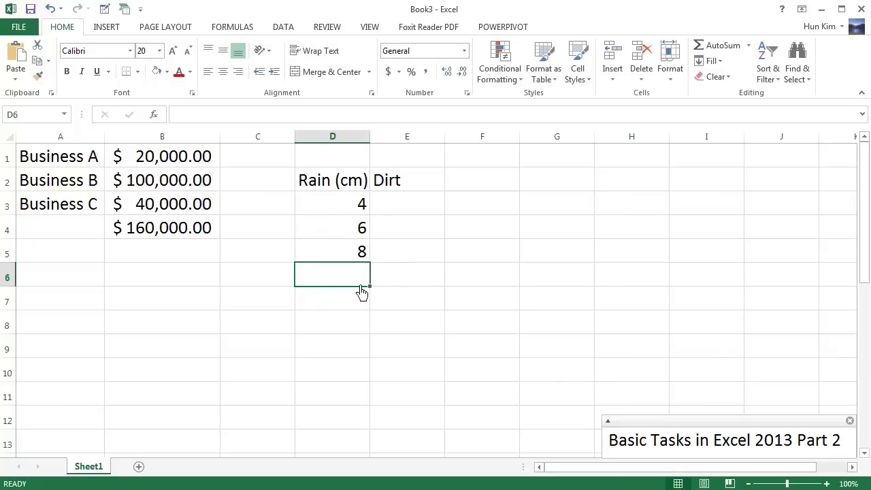
{"action": "left_click", "coordinate": [346, 253]}
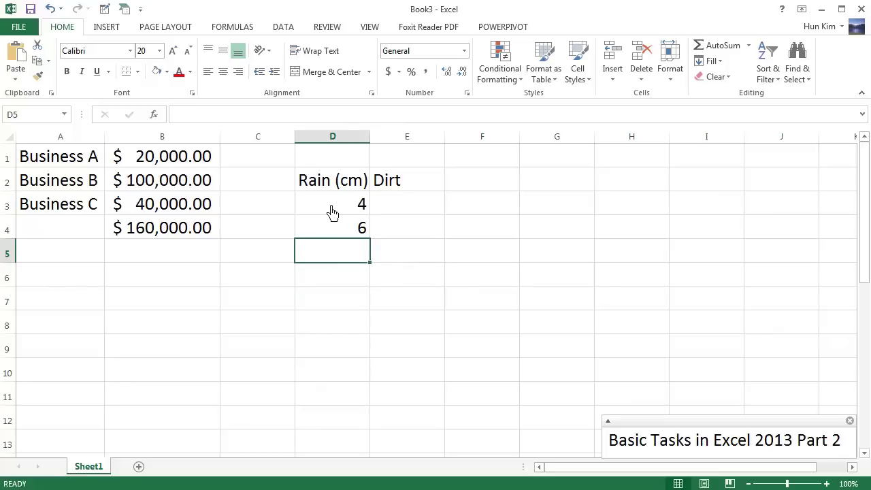
{"action": "left_click_drag", "start_coordinate": [331, 213], "coordinate": [346, 245]}
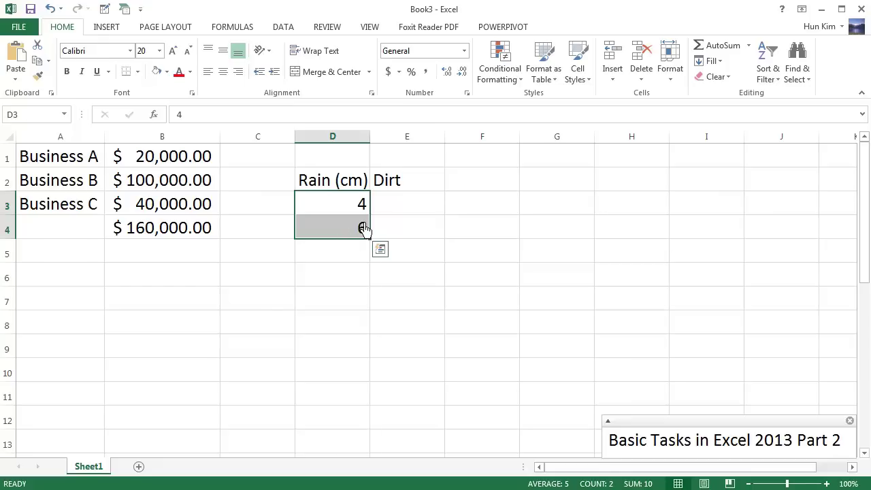
Step: Centre the contents of the Rain and Dirt columns D and E
{"action": "left_click", "coordinate": [338, 217]}
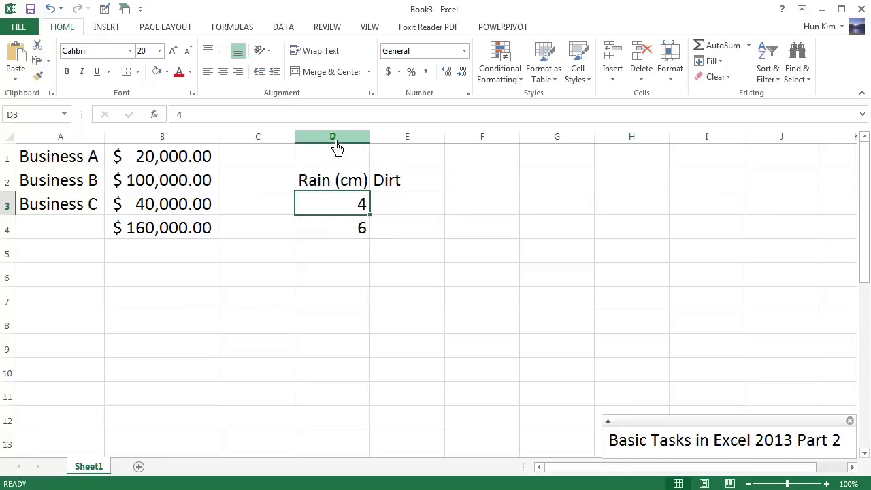
{"action": "left_click_drag", "start_coordinate": [332, 146], "coordinate": [415, 140]}
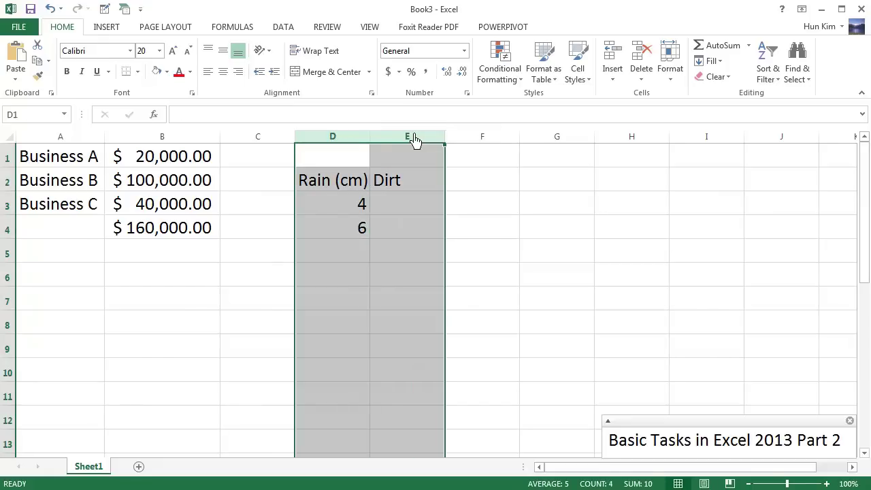
{"action": "left_click", "coordinate": [236, 82]}
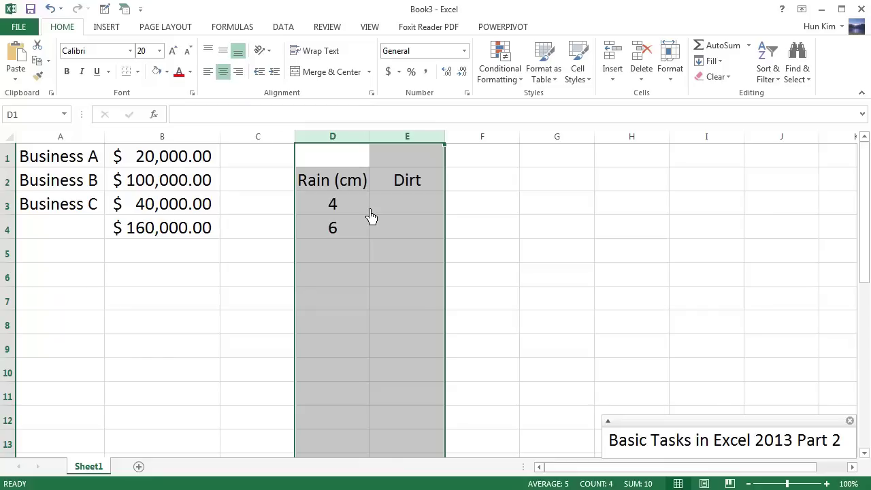
Step: Extend the 4, 6 rainfall series down to D8, adding 8, 10, 12 and 14
{"action": "left_click", "coordinate": [346, 216]}
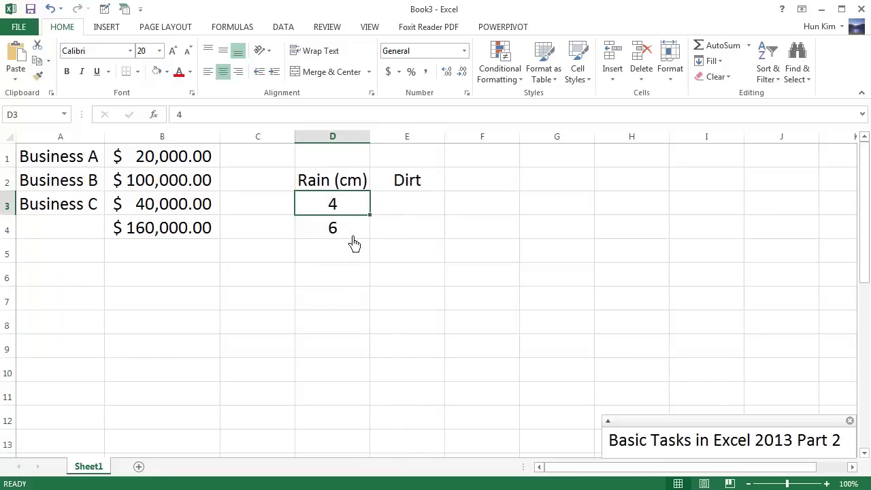
{"action": "left_click", "coordinate": [344, 238]}
{"action": "left_click_drag", "start_coordinate": [335, 213], "coordinate": [343, 237]}
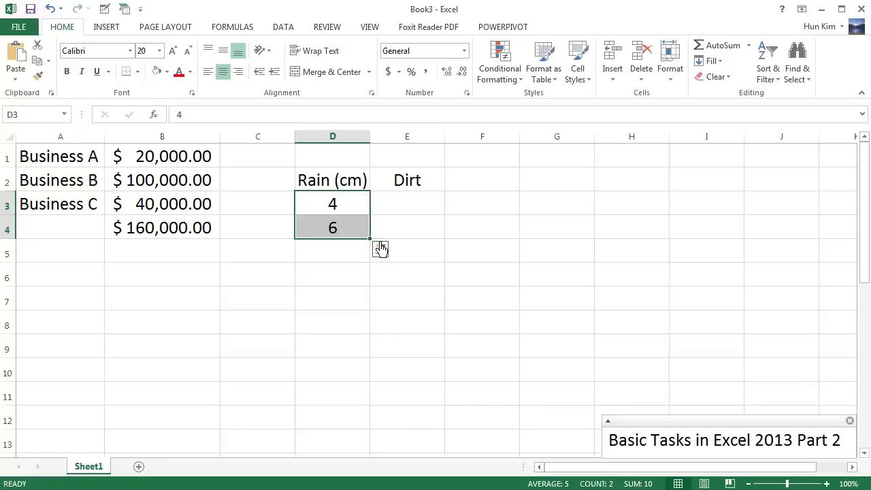
{"action": "left_click_drag", "start_coordinate": [380, 249], "coordinate": [381, 340]}
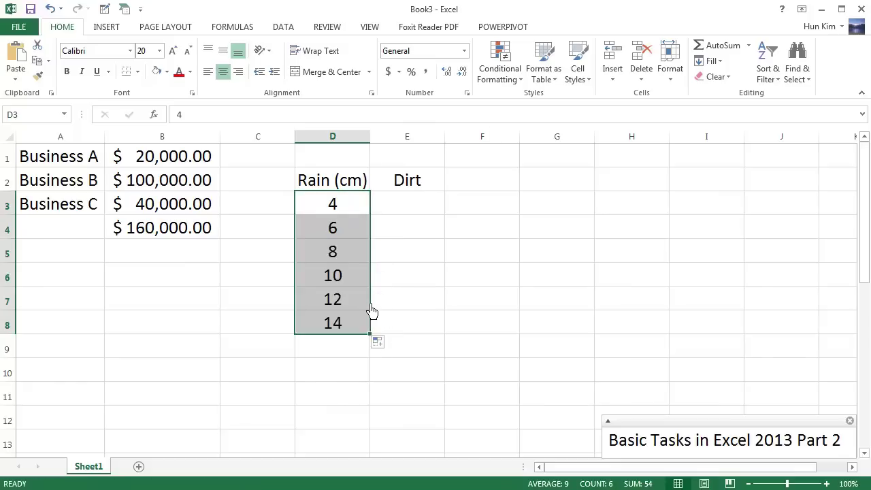
{"action": "left_click", "coordinate": [340, 211]}
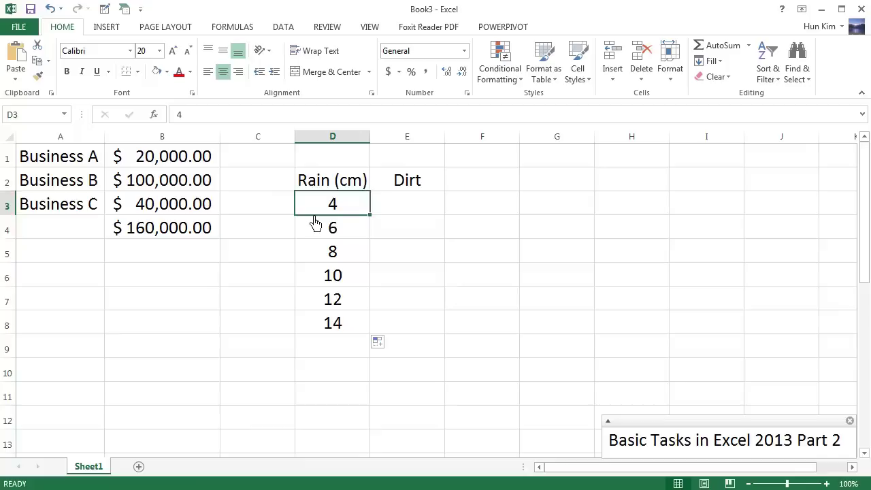
{"action": "key", "text": "Down"}
{"action": "key", "text": "Down"}
{"action": "key", "text": "Down"}
{"action": "key", "text": "Down"}
{"action": "key", "text": "Down"}
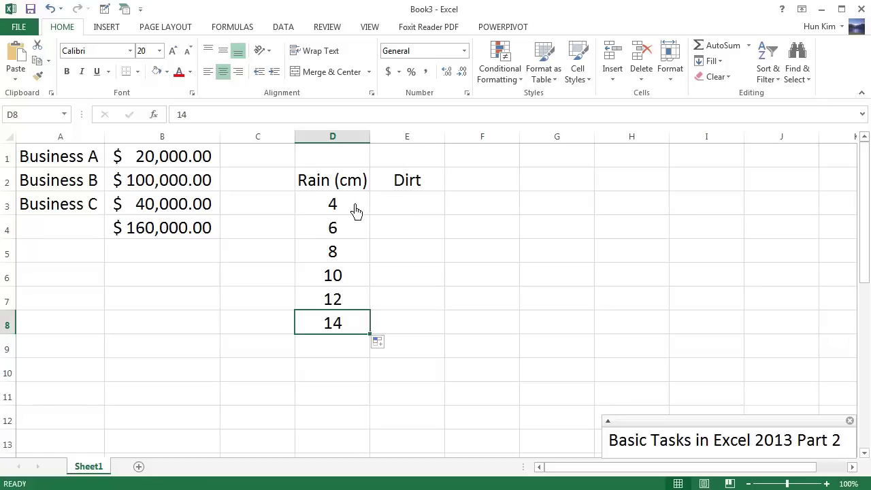
Step: Enter Dirt values 120 and 115 in E3:E4 and fill the series down to 95 in E8
{"action": "left_click", "coordinate": [424, 217]}
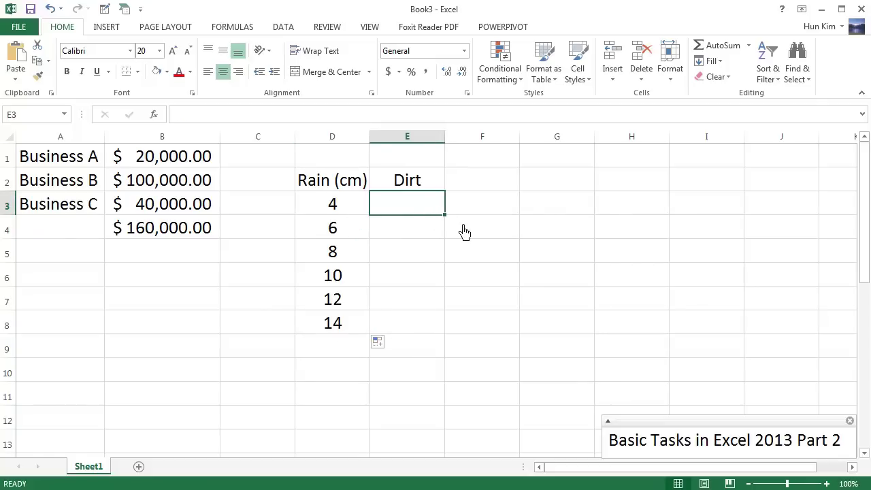
{"action": "type", "text": "120"}
{"action": "key", "text": "Return"}
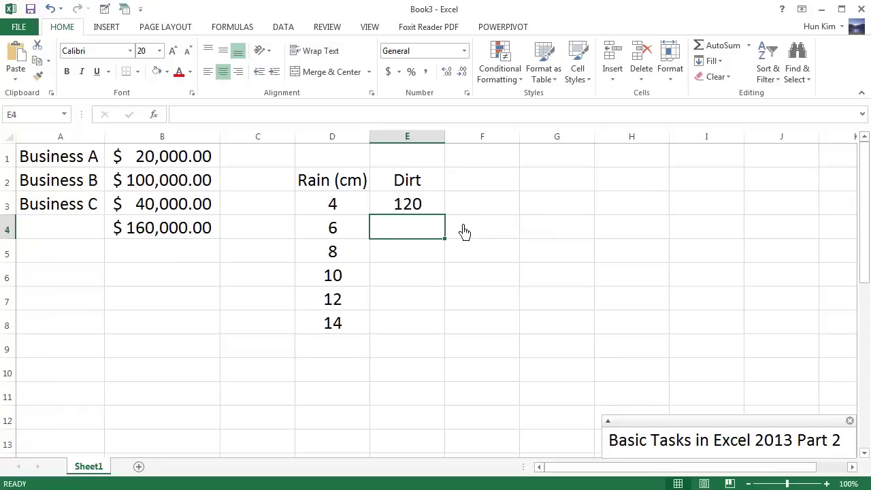
{"action": "type", "text": "115"}
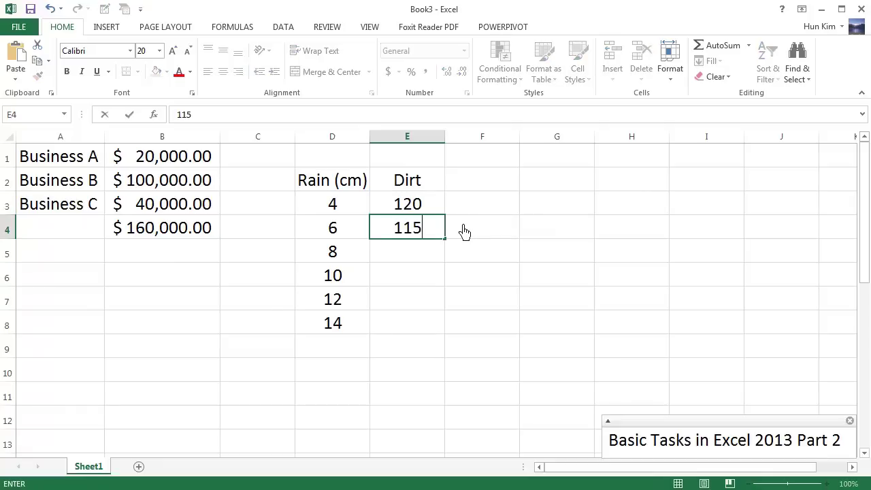
{"action": "key", "text": "Return"}
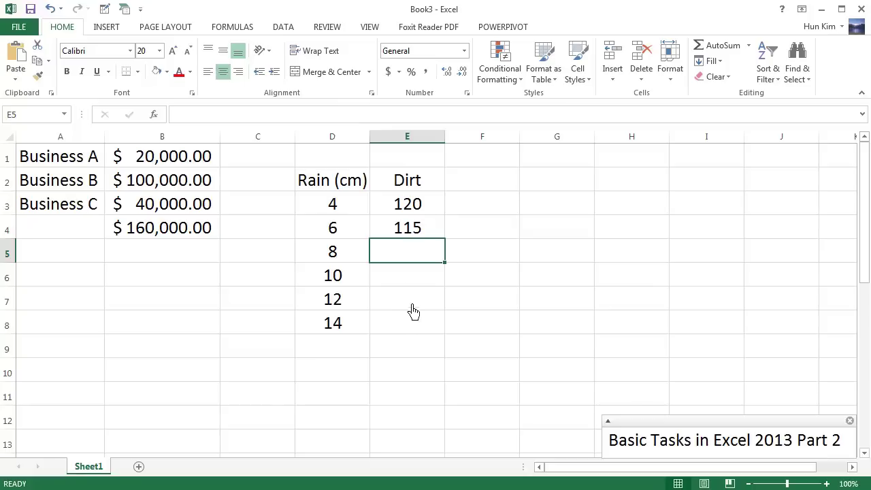
{"action": "left_click_drag", "start_coordinate": [418, 211], "coordinate": [424, 231]}
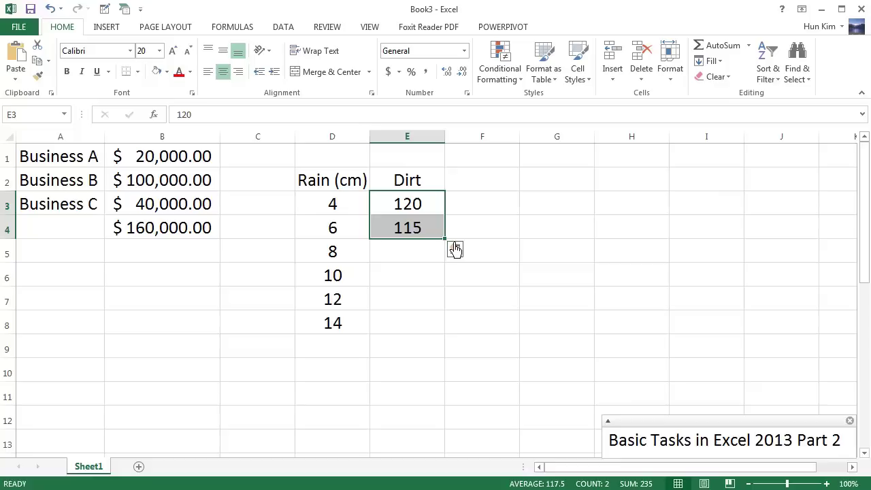
{"action": "left_click_drag", "start_coordinate": [446, 238], "coordinate": [451, 338]}
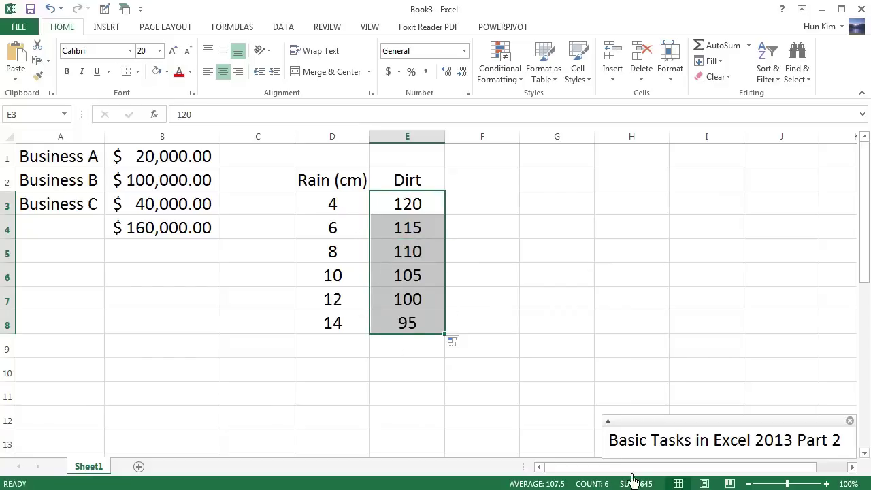
{"action": "left_click", "coordinate": [482, 322]}
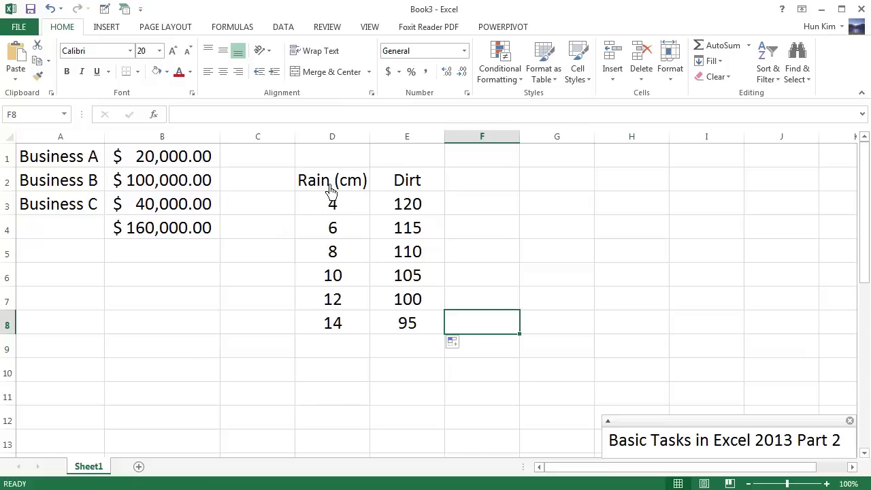
Step: Select the Rain and Dirt data in D2:E8 and bring up its Quick Analysis options
{"action": "left_click_drag", "start_coordinate": [331, 189], "coordinate": [431, 341]}
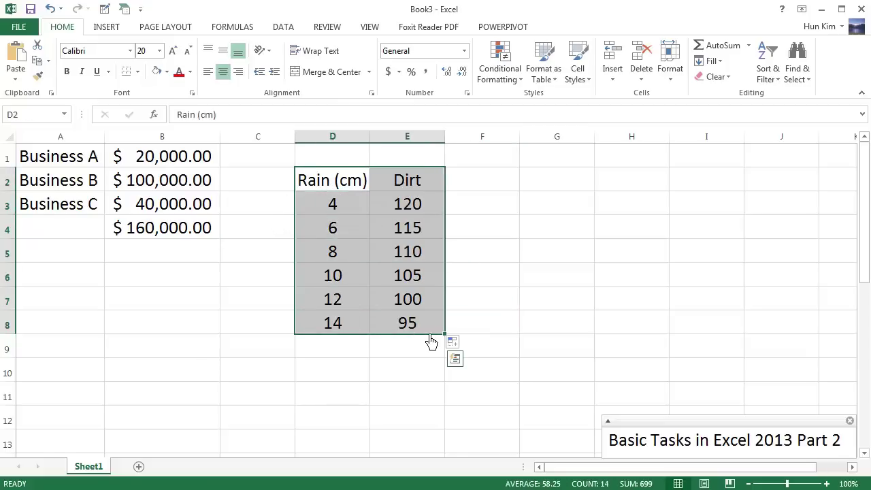
{"action": "left_click", "coordinate": [455, 359]}
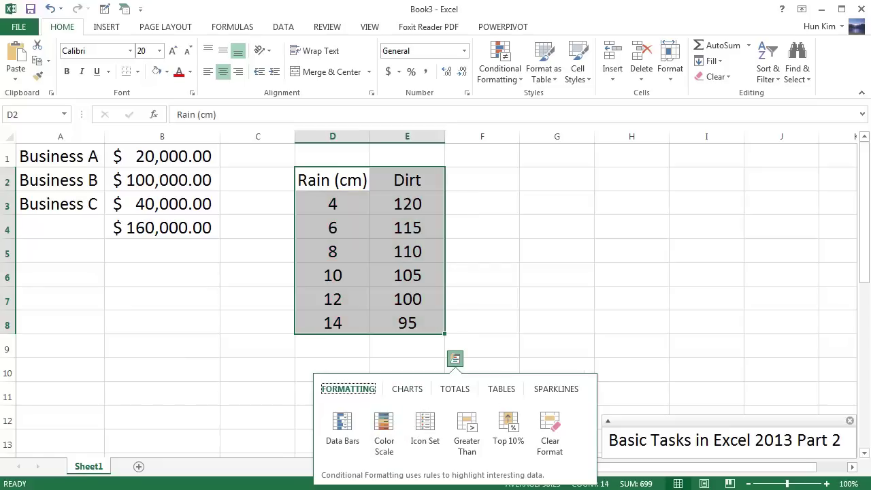
Step: Browse the Quick Analysis Totals and Charts suggestions, ending on the Tables options
{"action": "left_click", "coordinate": [455, 359]}
{"action": "left_click", "coordinate": [455, 389]}
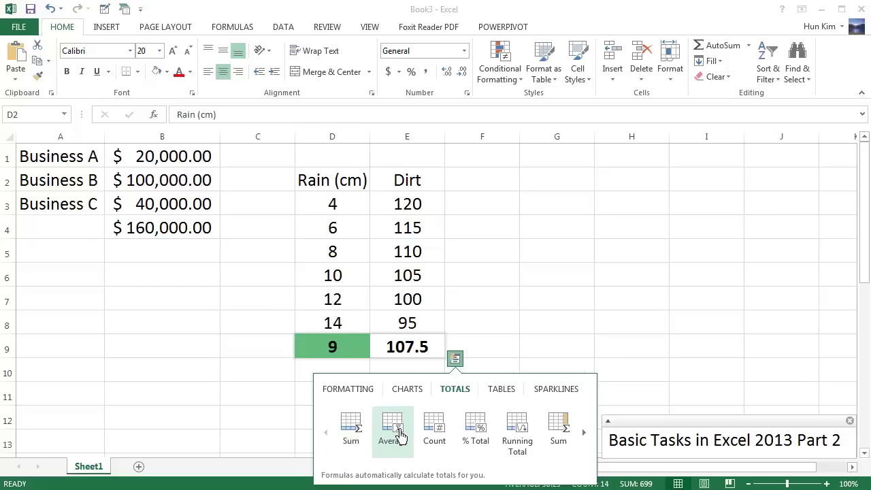
{"action": "left_click", "coordinate": [416, 396]}
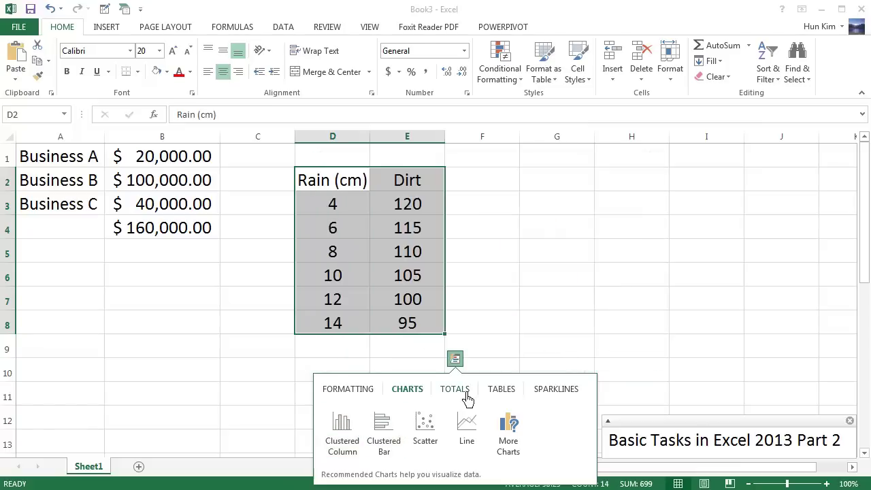
{"action": "left_click", "coordinate": [513, 398]}
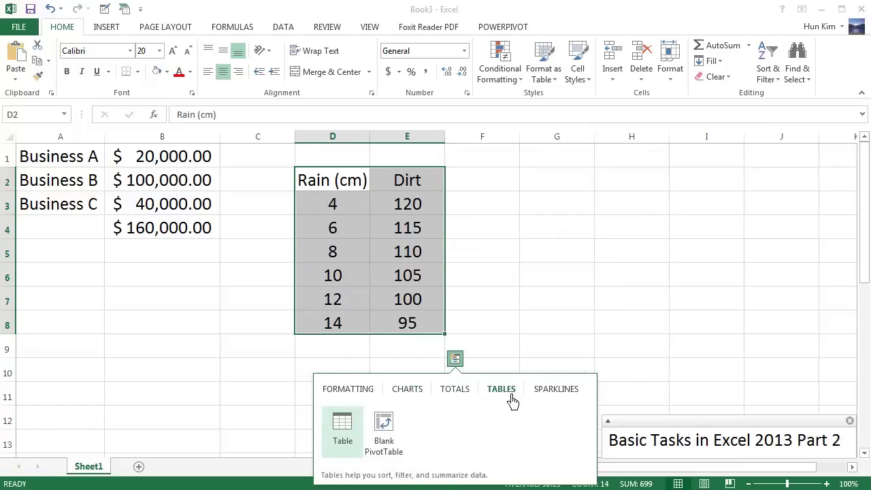
Step: Convert the Rain and Dirt data into an Excel table with filter headers
{"action": "left_click", "coordinate": [349, 434]}
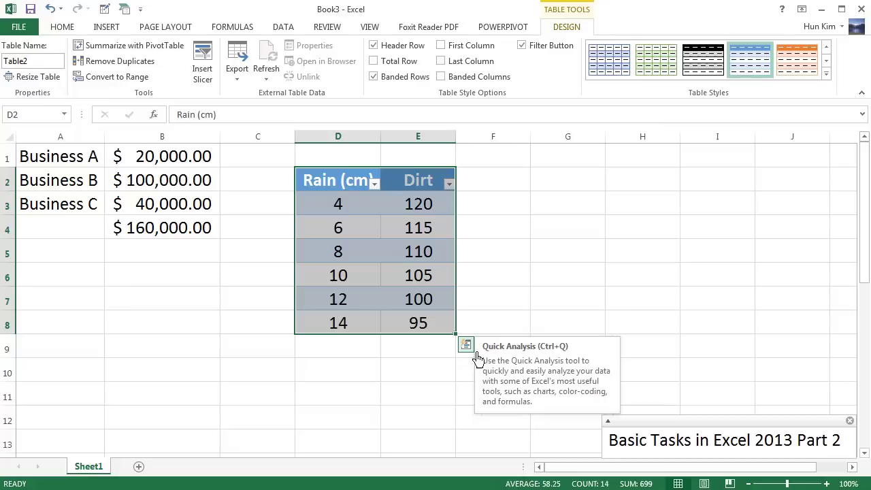
{"action": "left_click", "coordinate": [477, 355]}
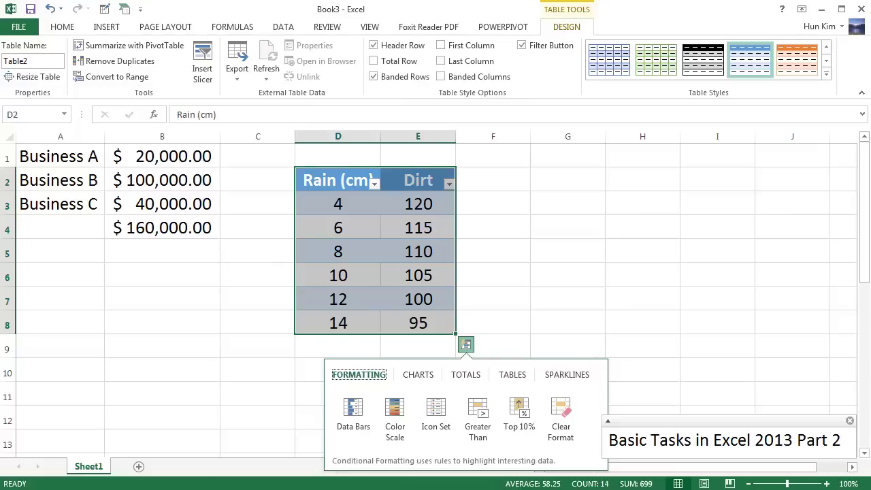
{"action": "left_click", "coordinate": [641, 399]}
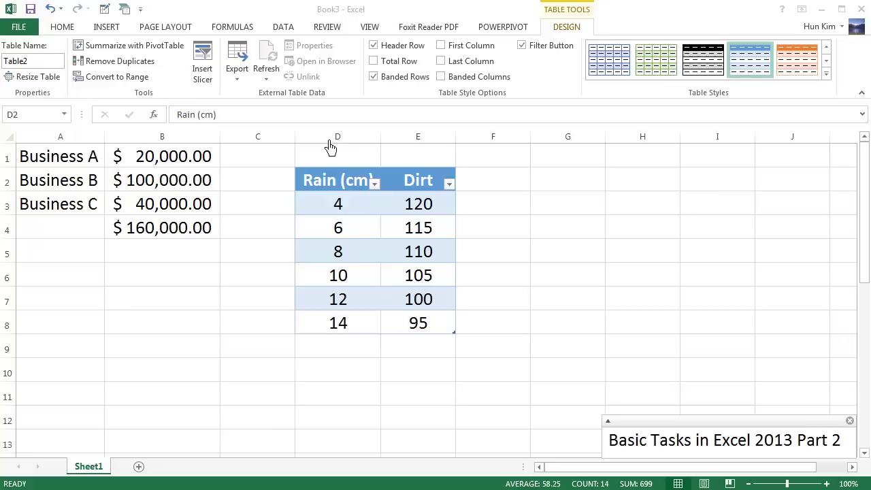
{"action": "left_click", "coordinate": [385, 194]}
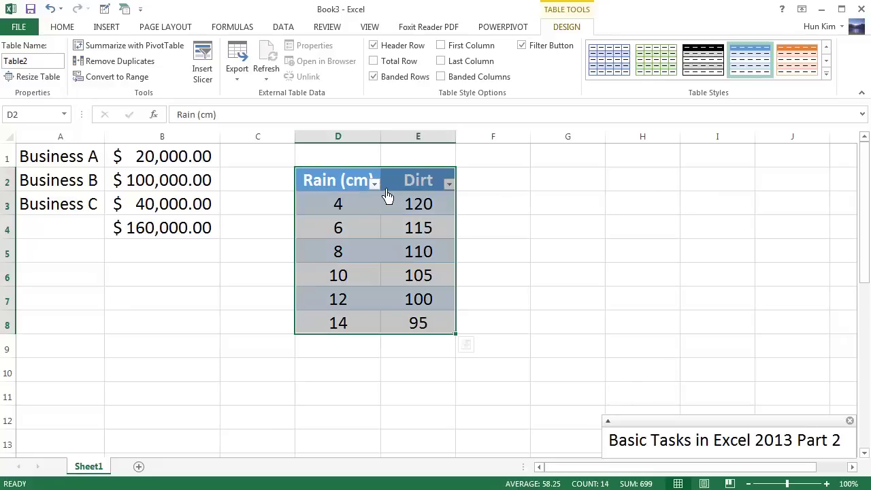
Step: Sort the table by Rain (cm) largest to smallest, then undo back to ascending order
{"action": "left_click", "coordinate": [384, 193]}
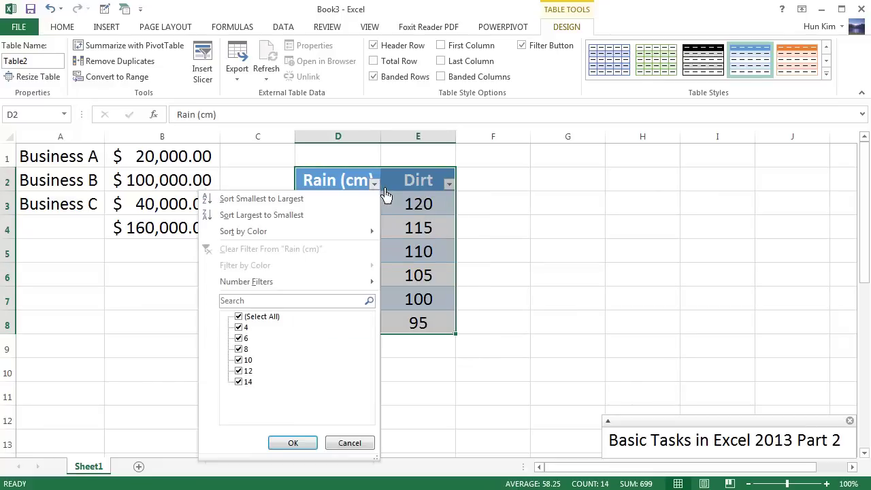
{"action": "left_click", "coordinate": [554, 224]}
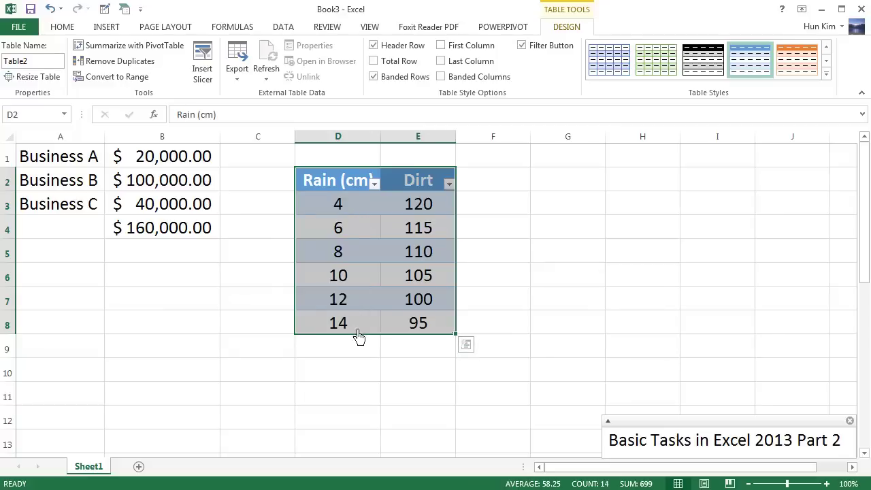
{"action": "left_click", "coordinate": [383, 190]}
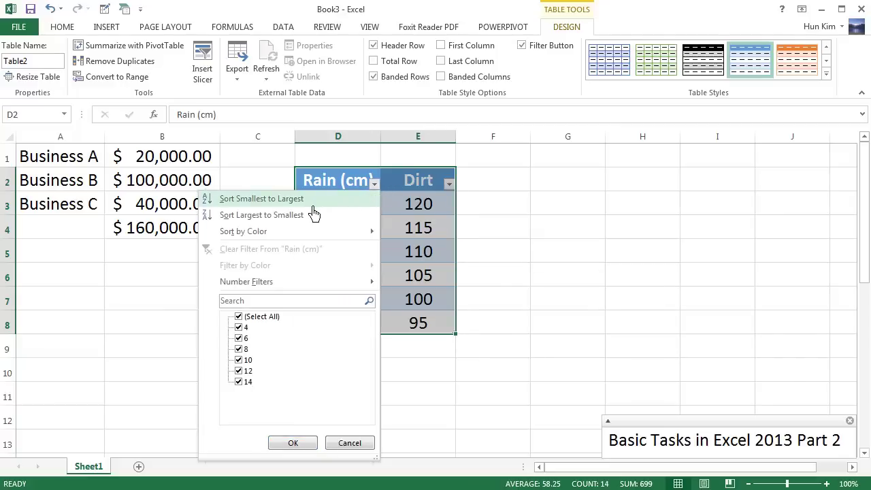
{"action": "left_click", "coordinate": [280, 224]}
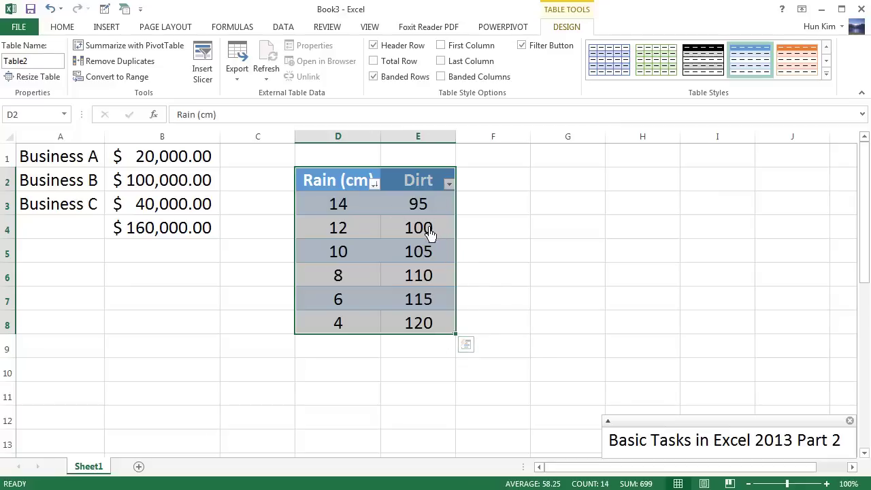
{"action": "key", "text": "ctrl+z"}
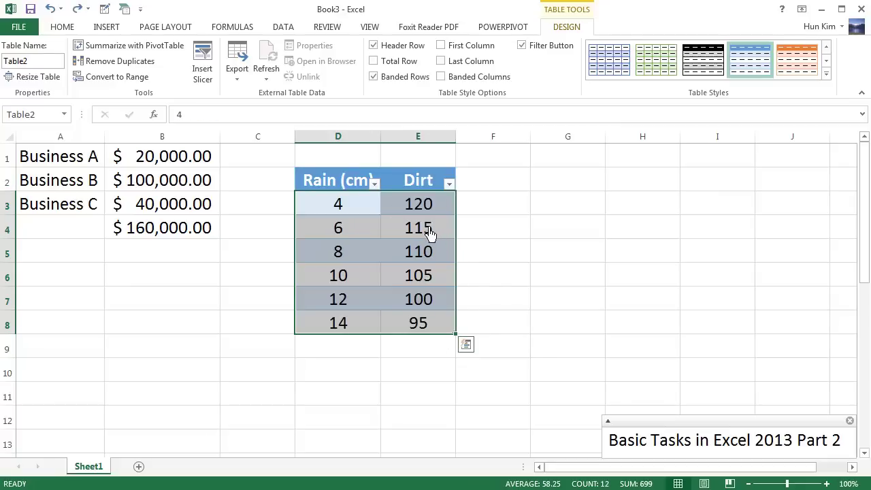
{"action": "left_click", "coordinate": [381, 190]}
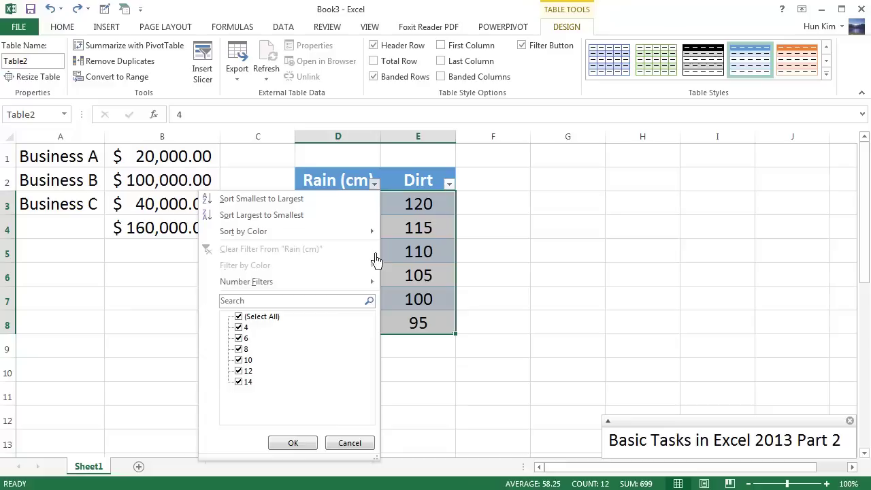
Step: Filter the table to hide the rows with Rain values 6 and 8
{"action": "left_click", "coordinate": [293, 443]}
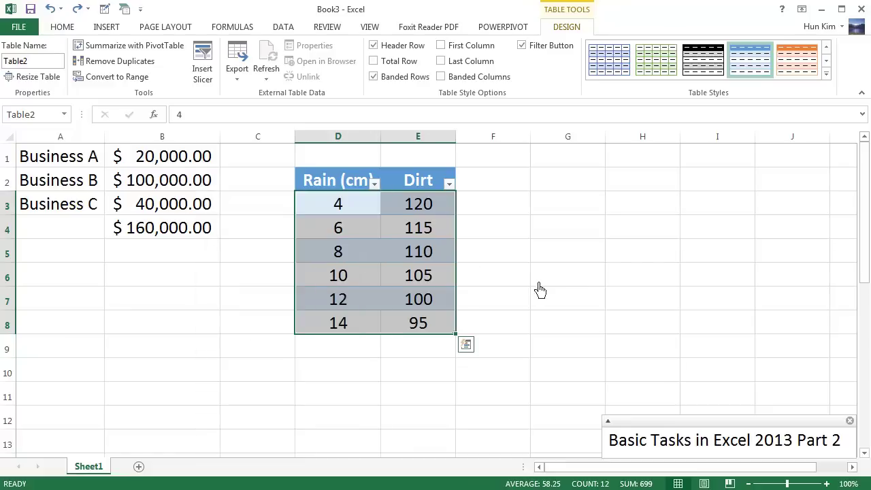
{"action": "left_click", "coordinate": [324, 243]}
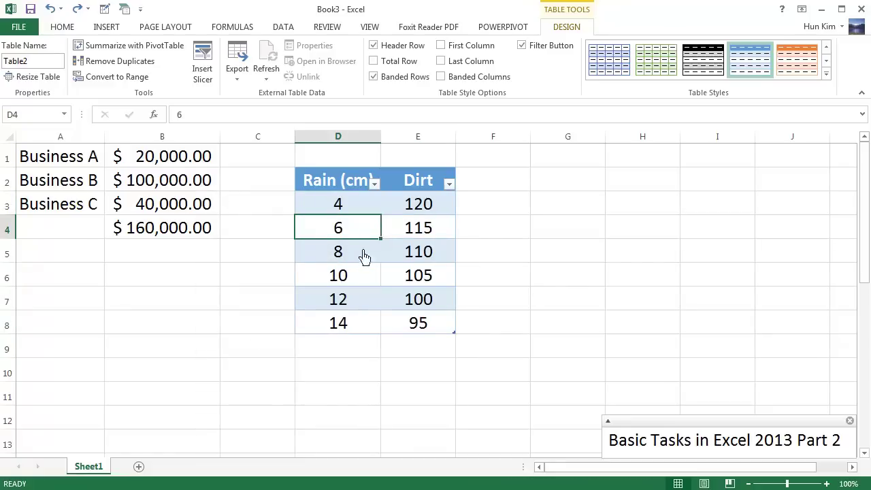
{"action": "left_click", "coordinate": [378, 188]}
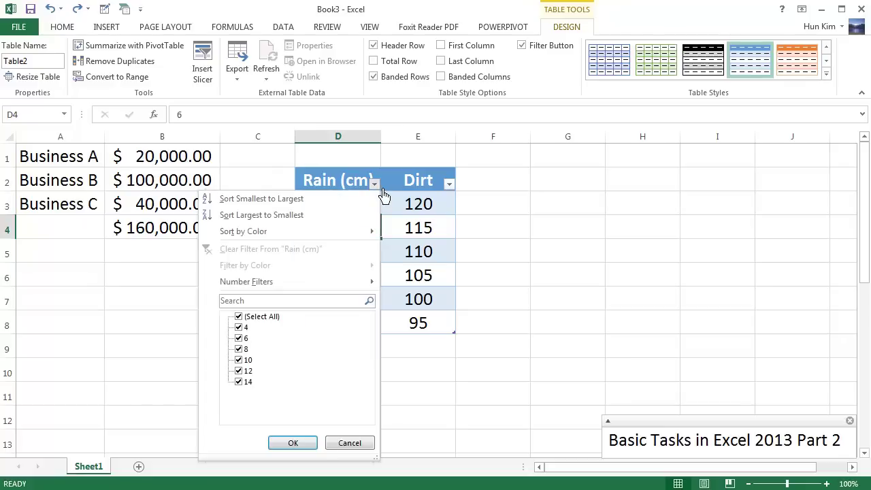
{"action": "left_click", "coordinate": [247, 342]}
{"action": "left_click", "coordinate": [244, 349]}
{"action": "left_click", "coordinate": [292, 444]}
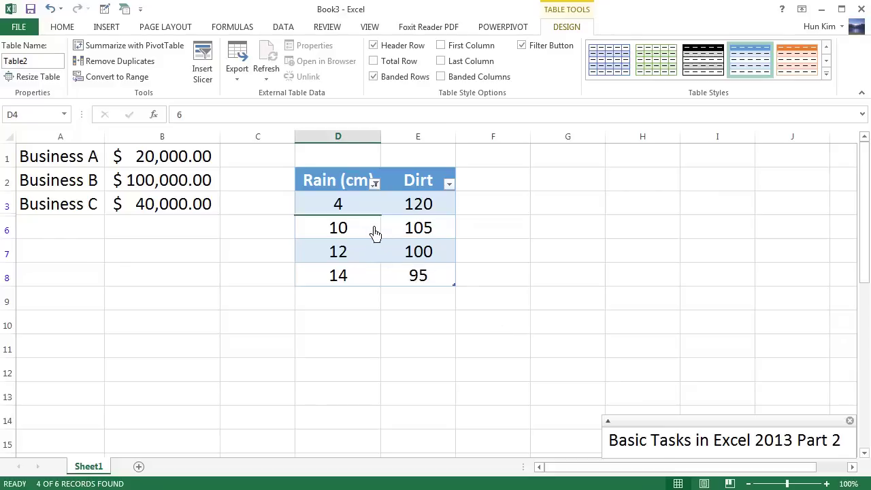
Step: Re-include Rain values 6 and 8 so all six table rows show again
{"action": "left_click", "coordinate": [375, 184]}
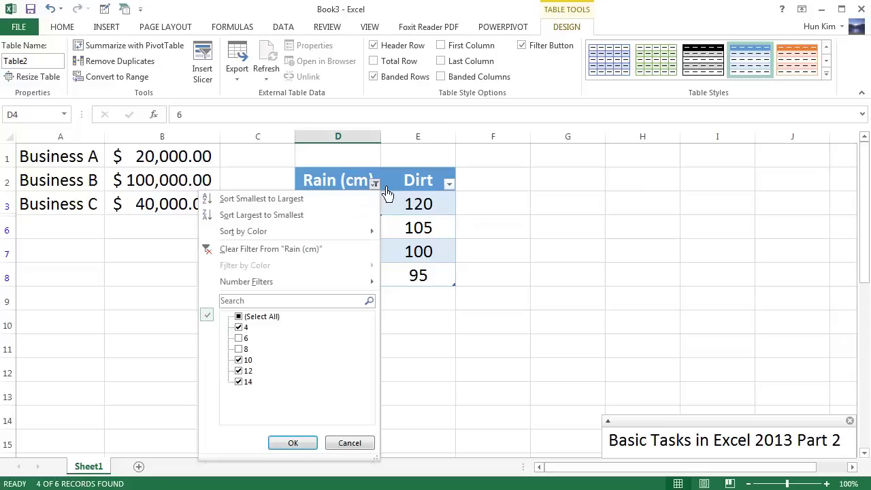
{"action": "left_click", "coordinate": [246, 338]}
{"action": "left_click", "coordinate": [246, 349]}
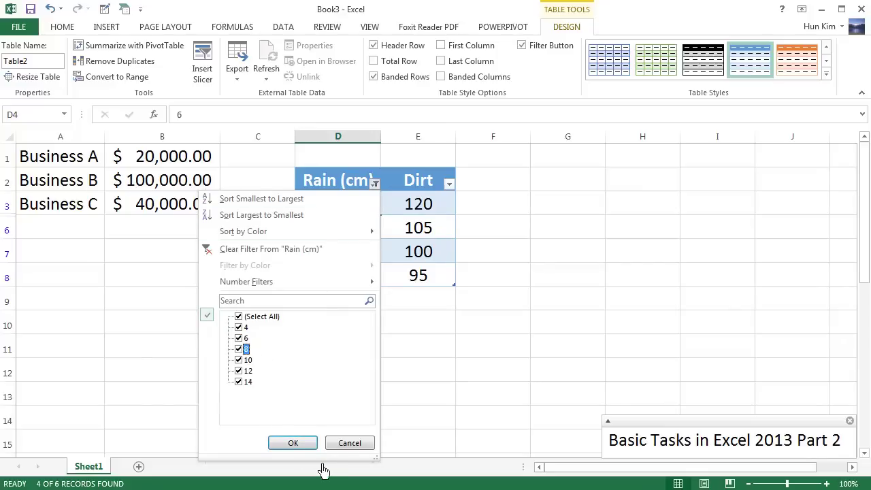
{"action": "left_click", "coordinate": [292, 442]}
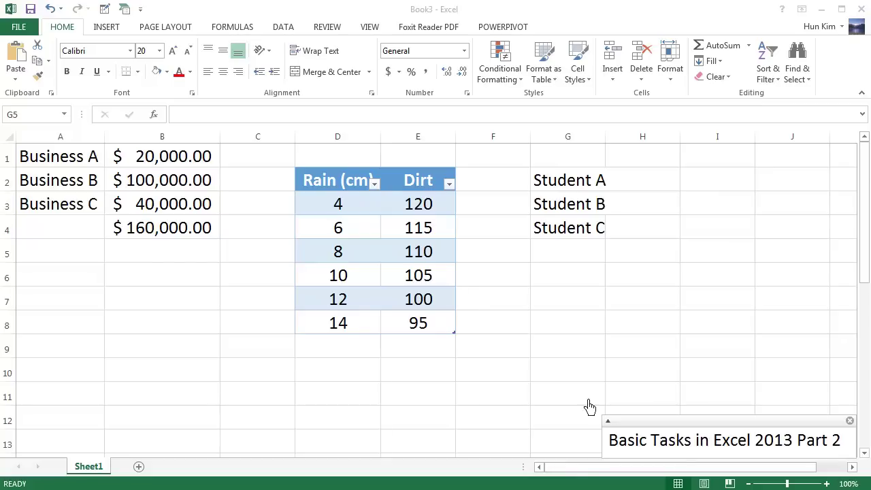
Step: Widen column G to fit the Student A–C names
{"action": "left_click", "coordinate": [572, 211]}
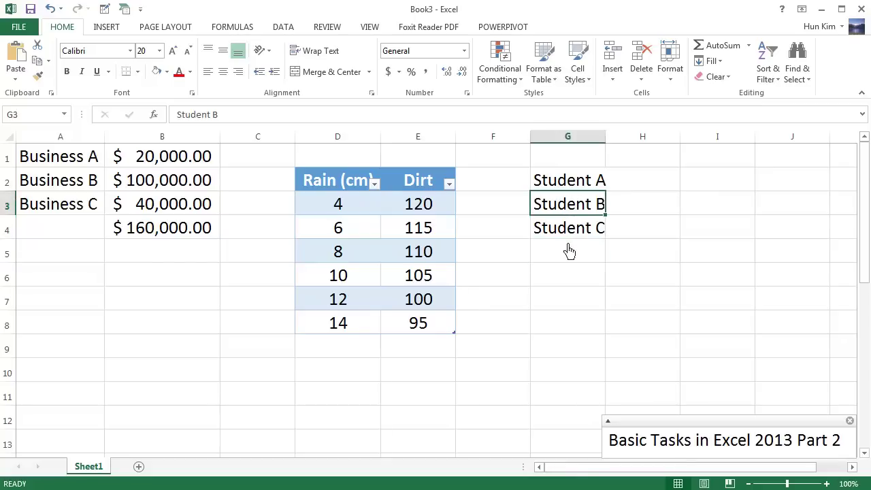
{"action": "double_click", "coordinate": [615, 146]}
{"action": "left_click", "coordinate": [632, 187]}
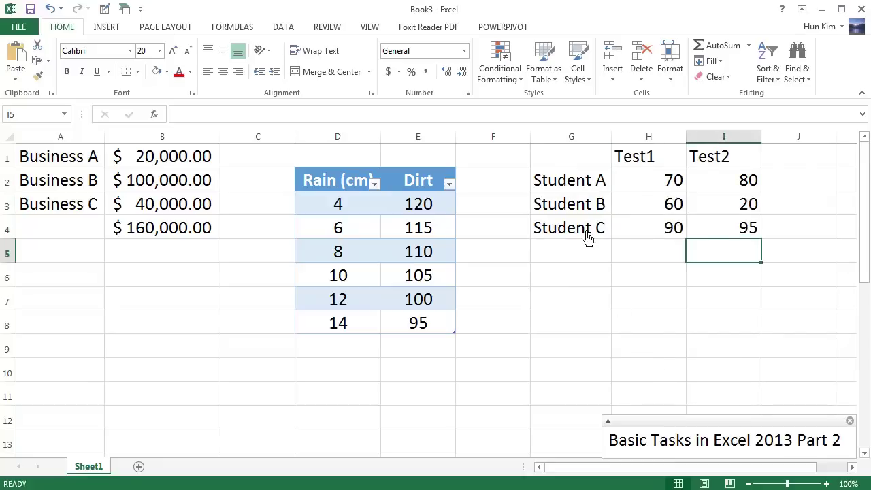
Step: Centre the Test1/Test2 headings and scores (70/80, 60/20, 90/95) in H1:I4
{"action": "left_click_drag", "start_coordinate": [572, 155], "coordinate": [730, 237]}
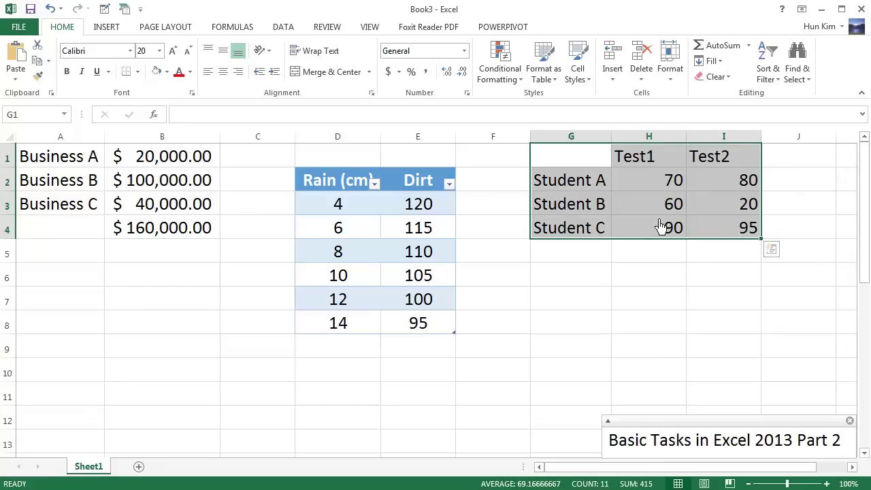
{"action": "left_click", "coordinate": [720, 227]}
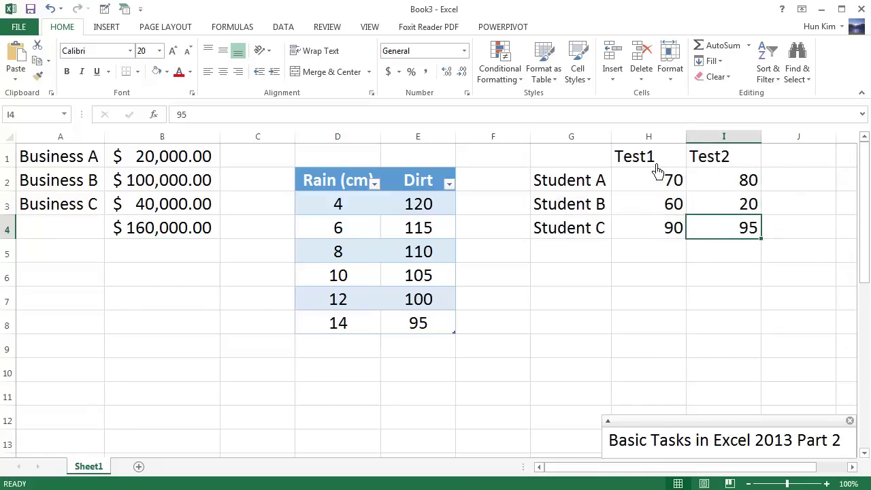
{"action": "left_click_drag", "start_coordinate": [652, 166], "coordinate": [720, 237]}
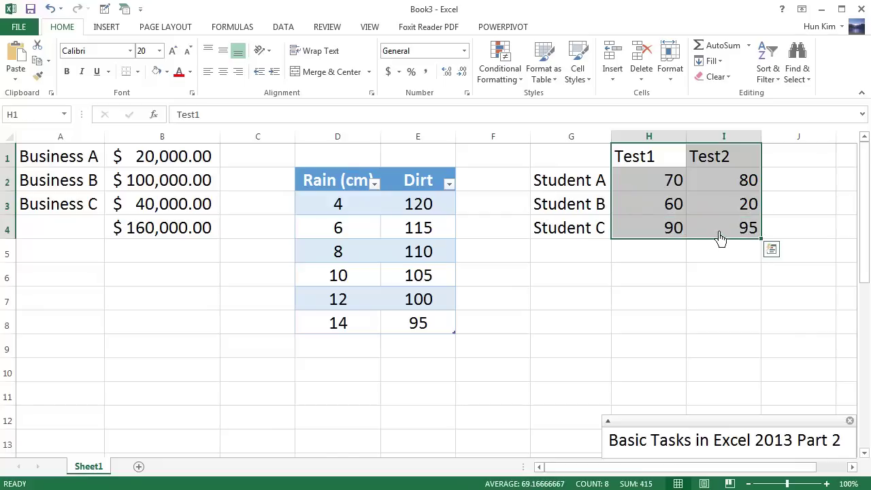
{"action": "left_click", "coordinate": [223, 73]}
{"action": "left_click", "coordinate": [593, 216]}
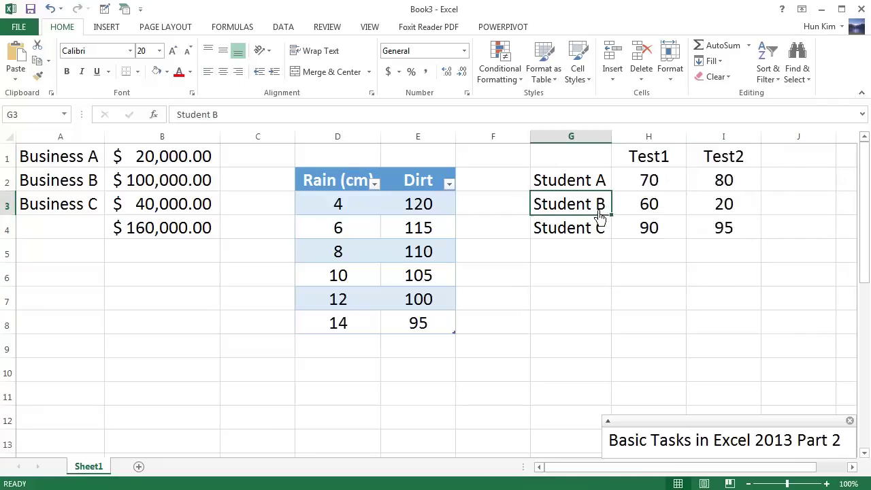
{"action": "left_click_drag", "start_coordinate": [578, 162], "coordinate": [740, 245]}
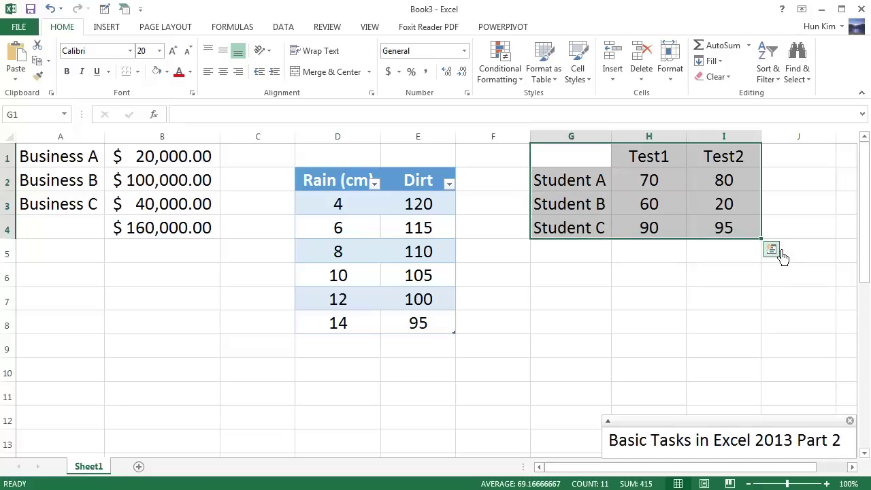
Step: Apply a red-to-green Color Scale to the H2:I4 scores, so low values like 20 turn red
{"action": "left_click", "coordinate": [779, 252]}
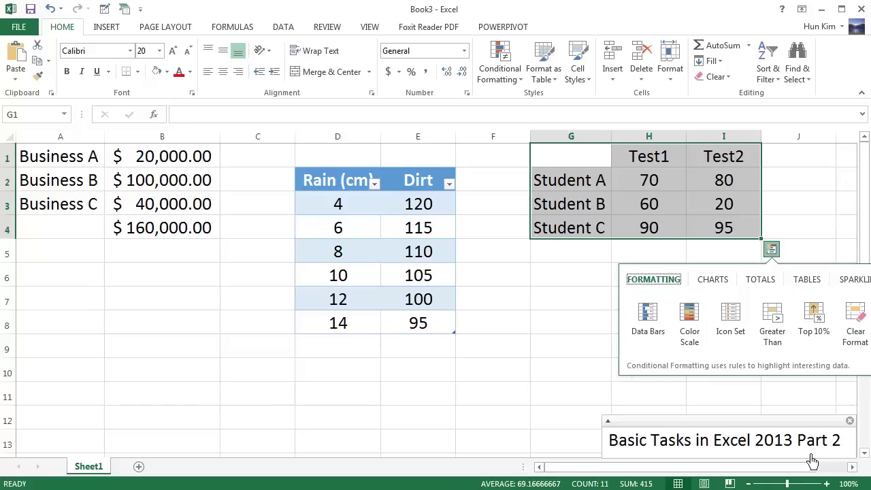
{"action": "left_click", "coordinate": [778, 443]}
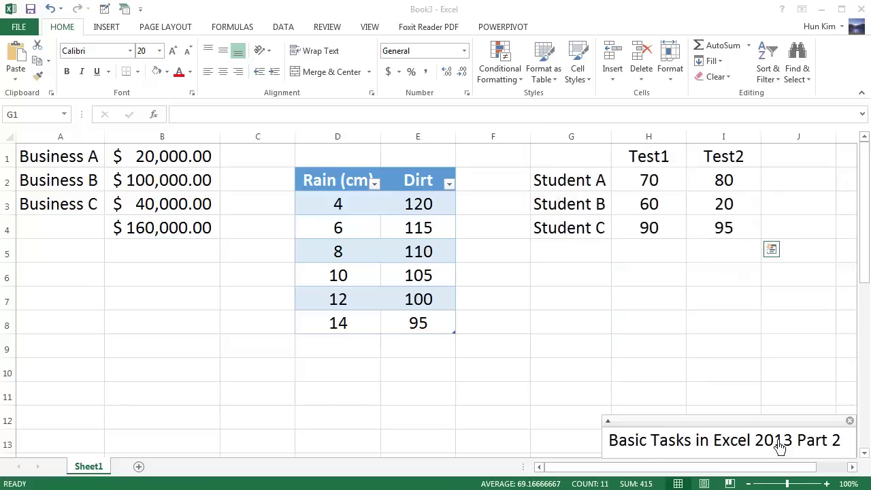
{"action": "left_click", "coordinate": [777, 253]}
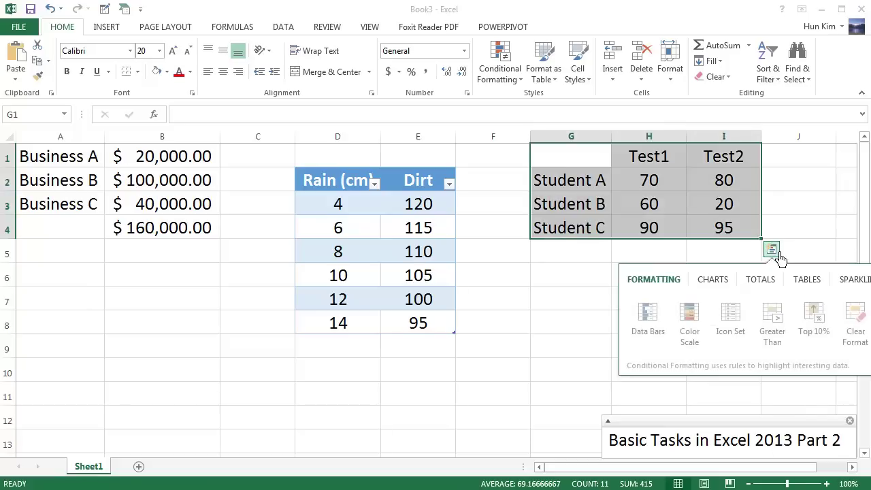
{"action": "left_click", "coordinate": [695, 328]}
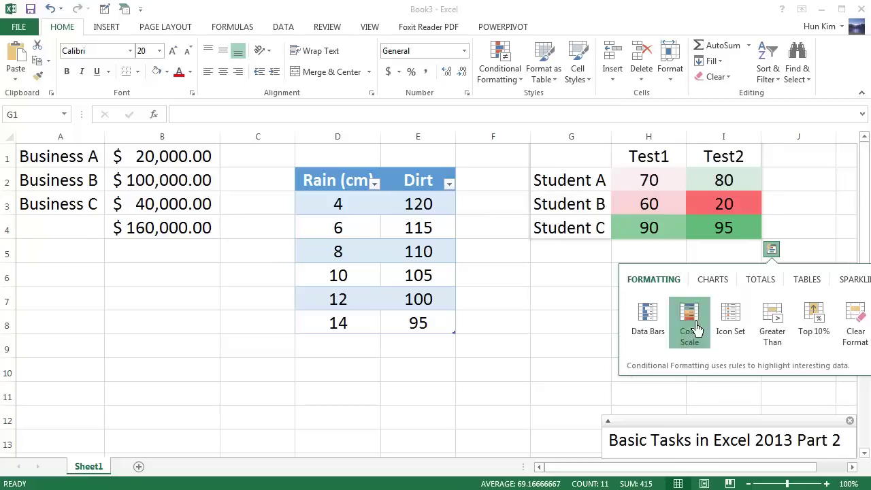
{"action": "left_click", "coordinate": [660, 284]}
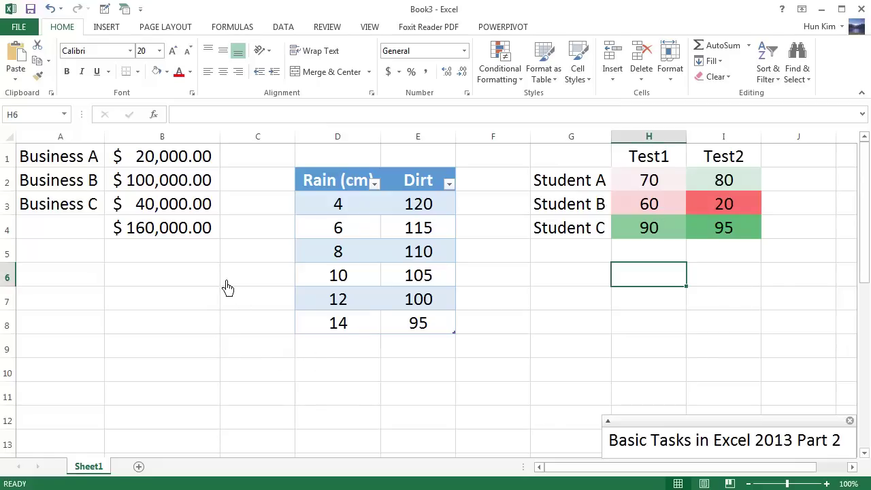
{"action": "left_click", "coordinate": [192, 309]}
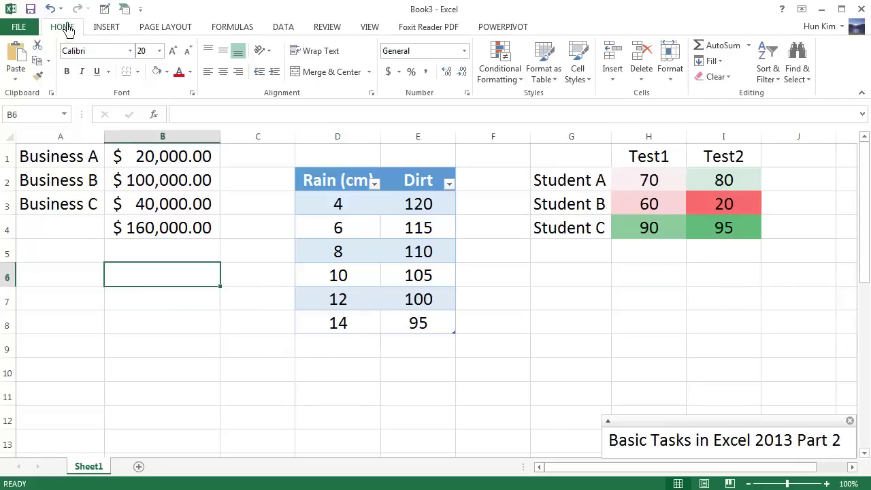
{"action": "left_click", "coordinate": [34, 31]}
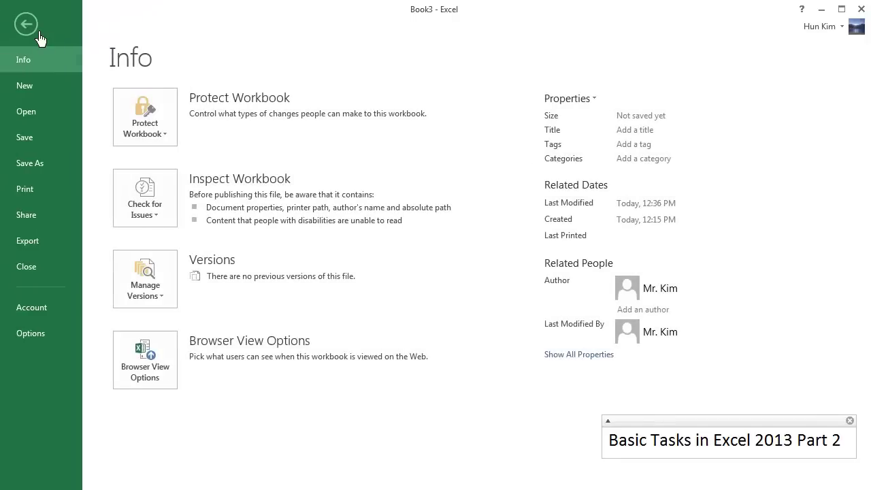
{"action": "left_click", "coordinate": [39, 145]}
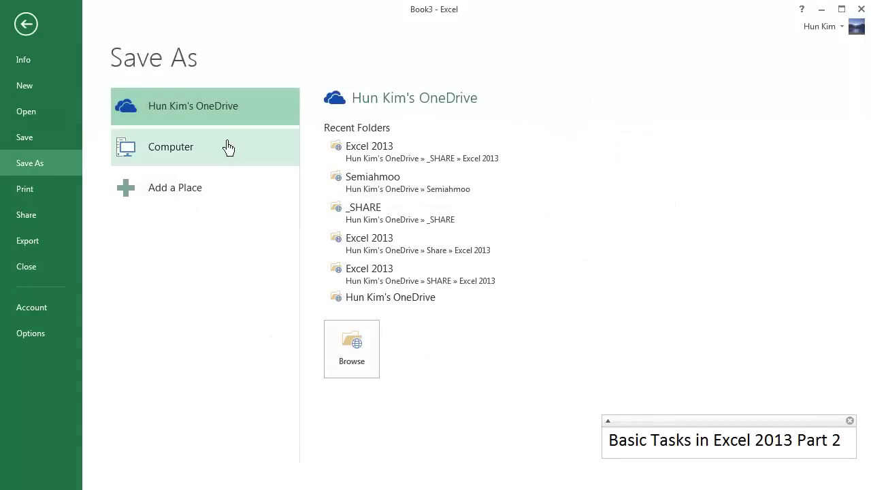
{"action": "left_click", "coordinate": [185, 160]}
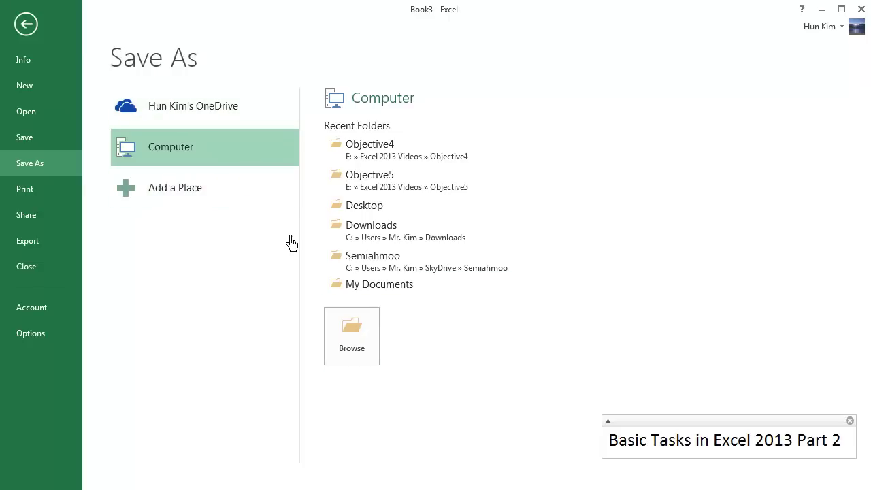
{"action": "left_click", "coordinate": [358, 340]}
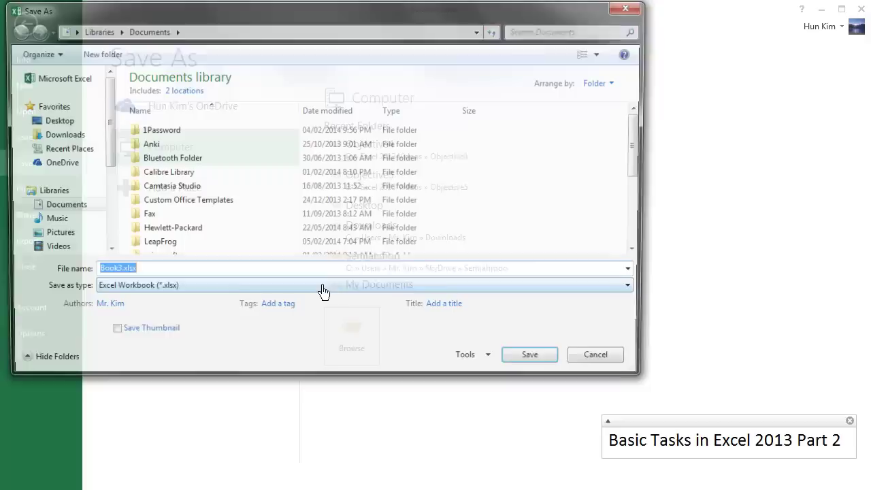
{"action": "left_click", "coordinate": [64, 125]}
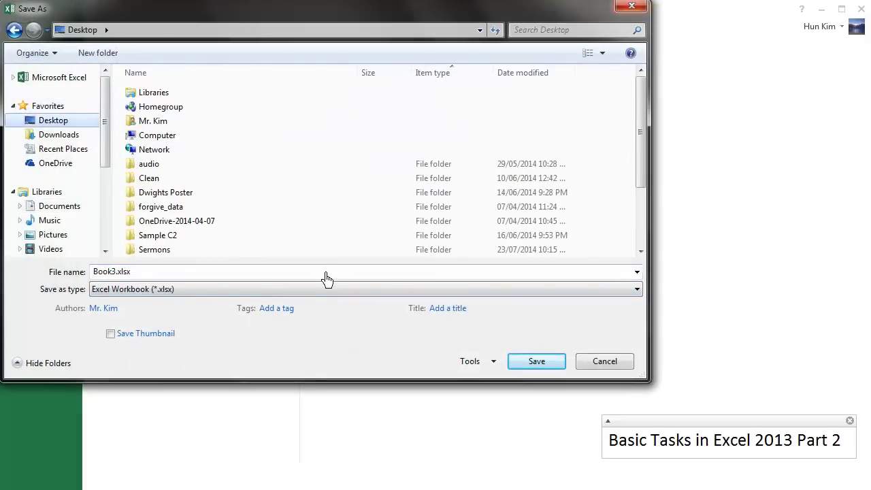
{"action": "left_click", "coordinate": [621, 365]}
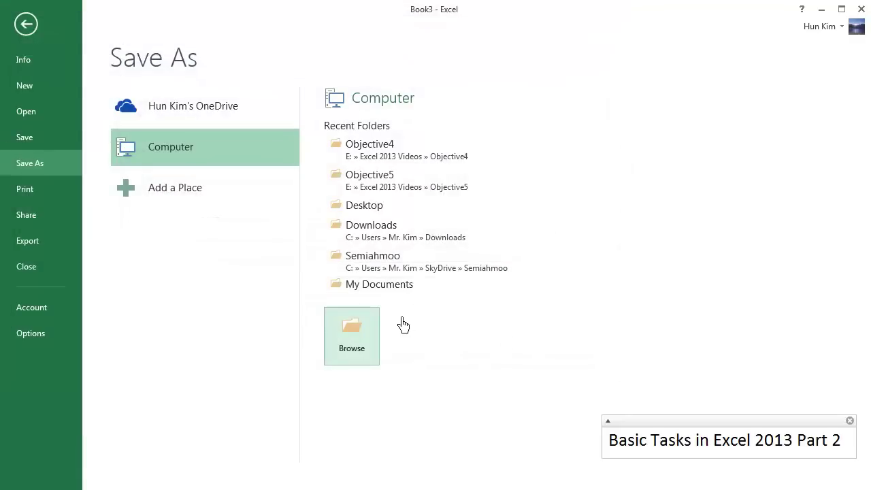
{"action": "key", "text": "Escape"}
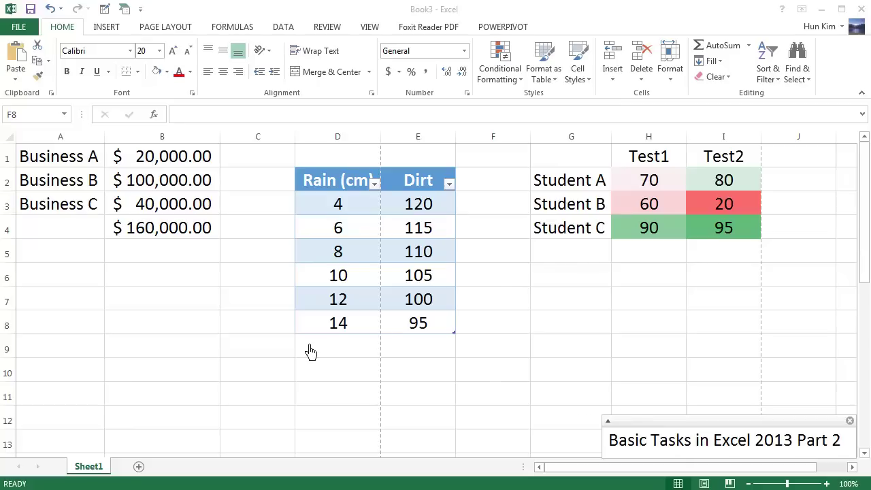
{"action": "left_click", "coordinate": [204, 361]}
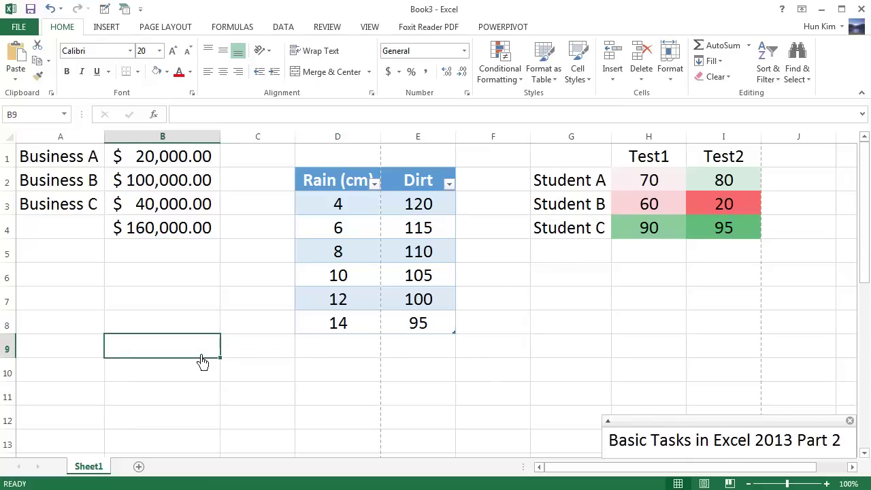
{"action": "left_click", "coordinate": [19, 29]}
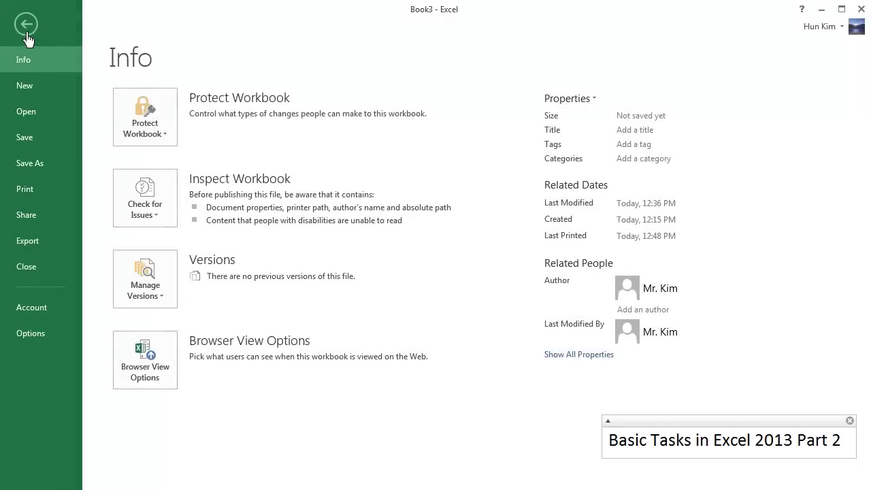
{"action": "left_click", "coordinate": [36, 204]}
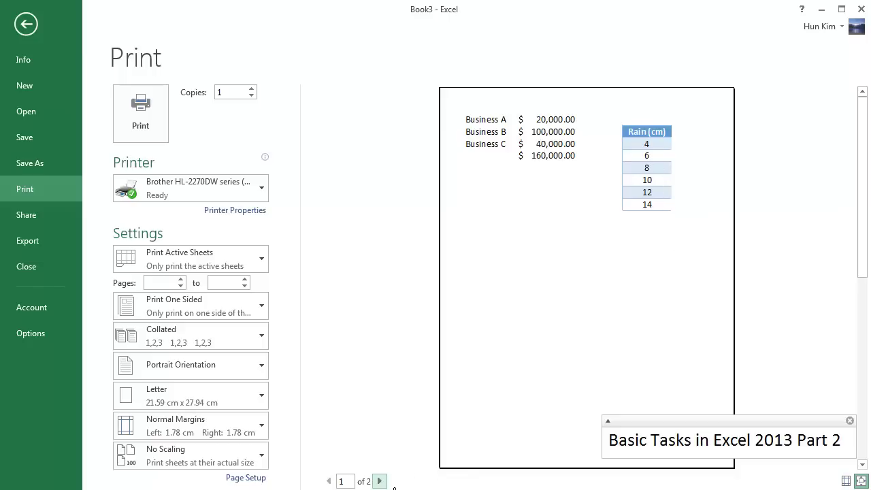
{"action": "left_click", "coordinate": [379, 481]}
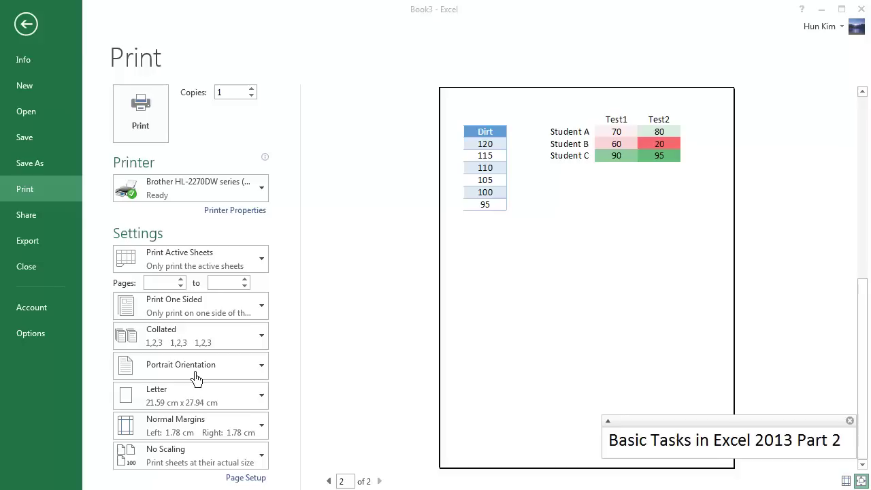
{"action": "left_click", "coordinate": [211, 378]}
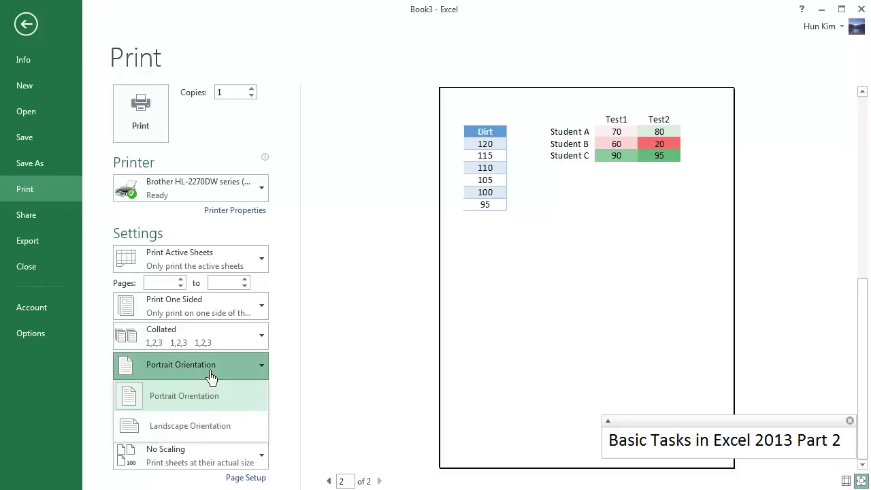
{"action": "left_click", "coordinate": [196, 428]}
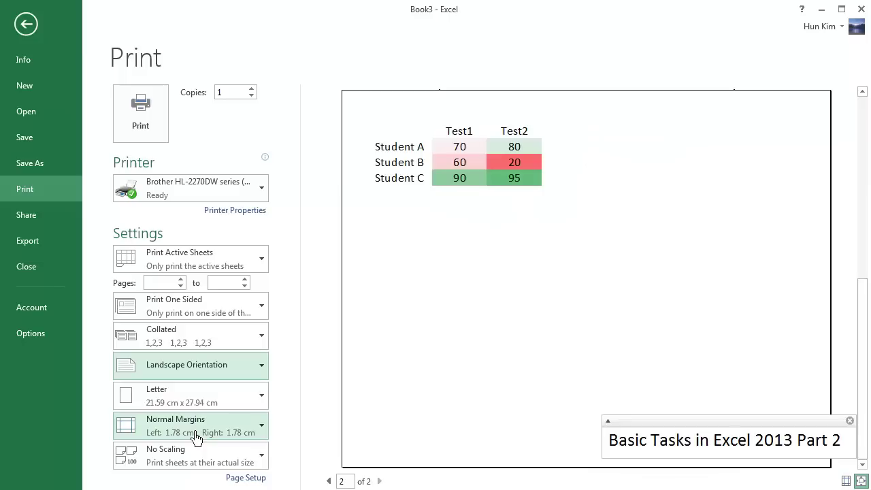
{"action": "left_click", "coordinate": [329, 480]}
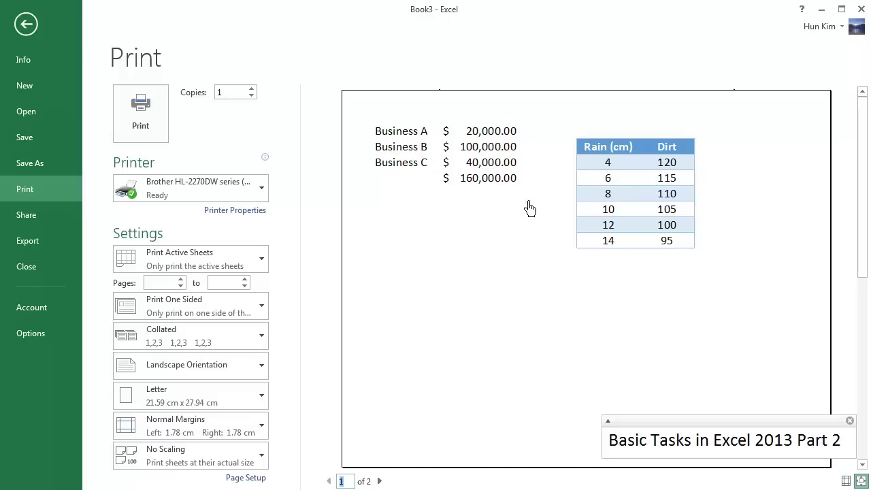
{"action": "left_click", "coordinate": [180, 367]}
{"action": "left_click", "coordinate": [182, 401]}
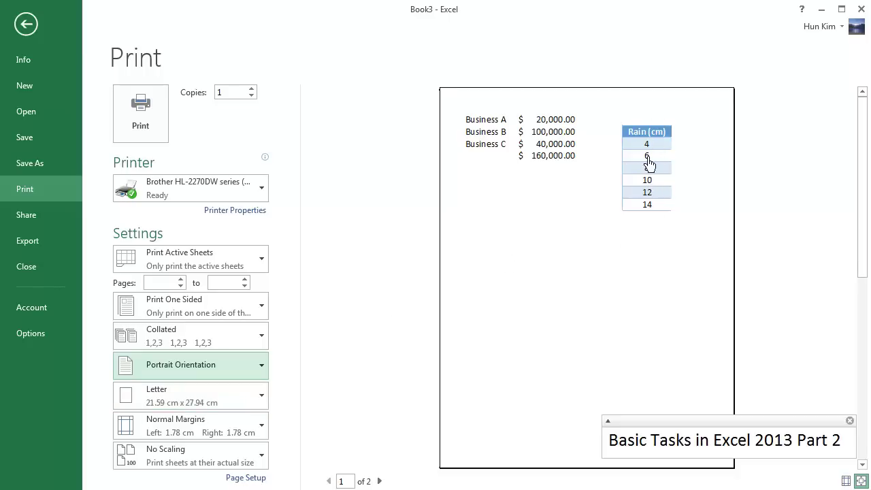
{"action": "left_click", "coordinate": [375, 325]}
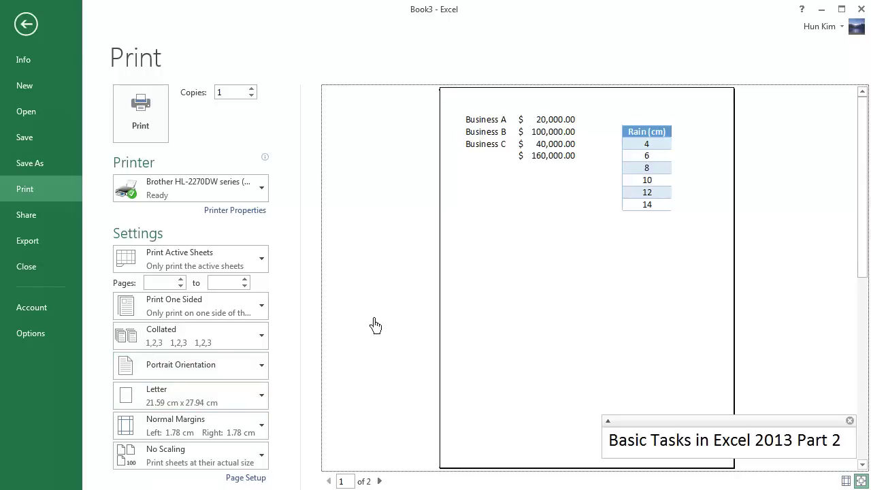
{"action": "key", "text": "Escape"}
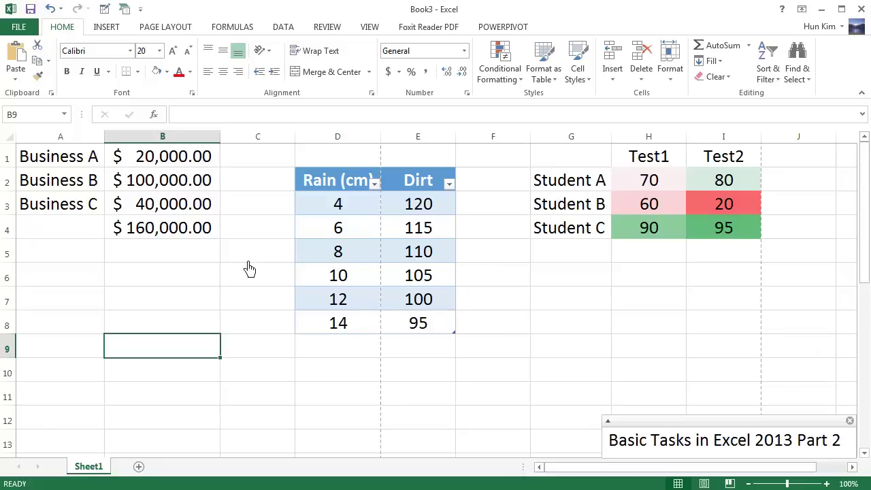
{"action": "left_click", "coordinate": [181, 255]}
{"action": "left_click", "coordinate": [150, 228]}
{"action": "left_click", "coordinate": [126, 201]}
{"action": "key", "text": "Left"}
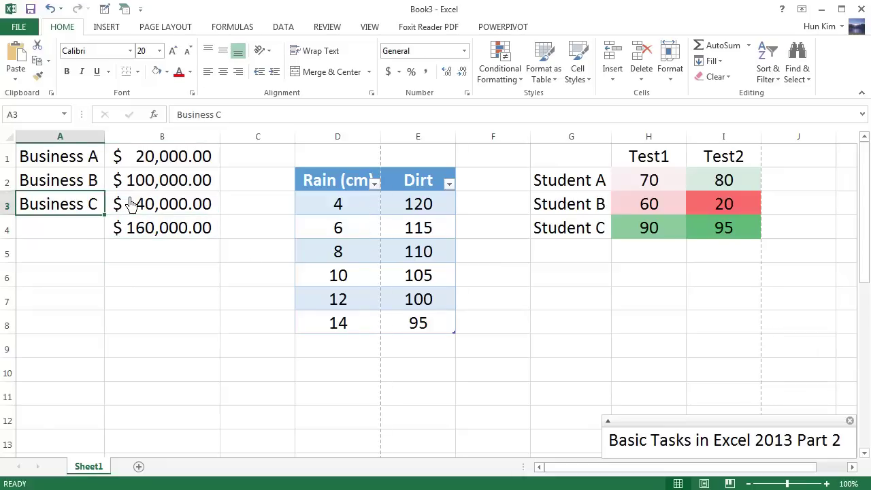
{"action": "key", "text": "Right"}
{"action": "key", "text": "Right"}
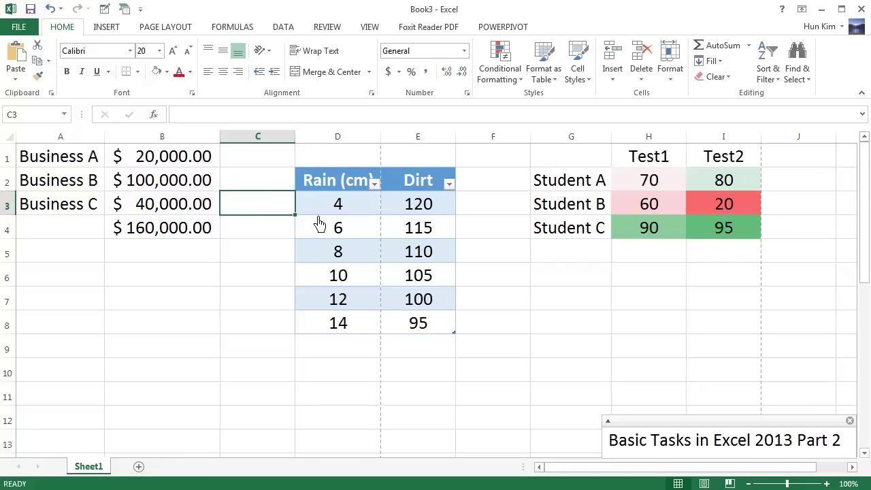